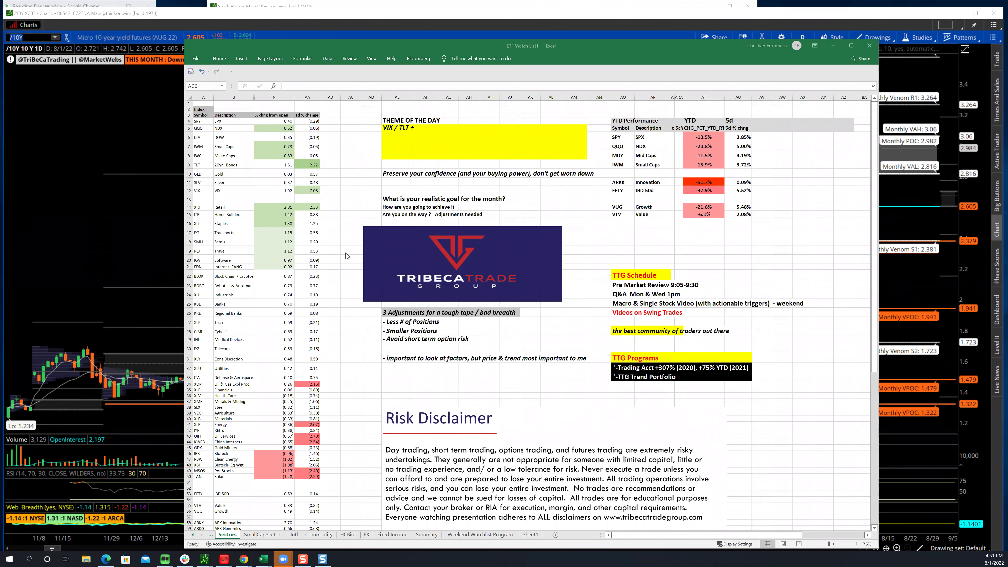
# Enter 'Cryptos -' below 'VIX / TLT +' in the theme block, then check TLT's 5-day change formula.
pyautogui.click(388, 144)
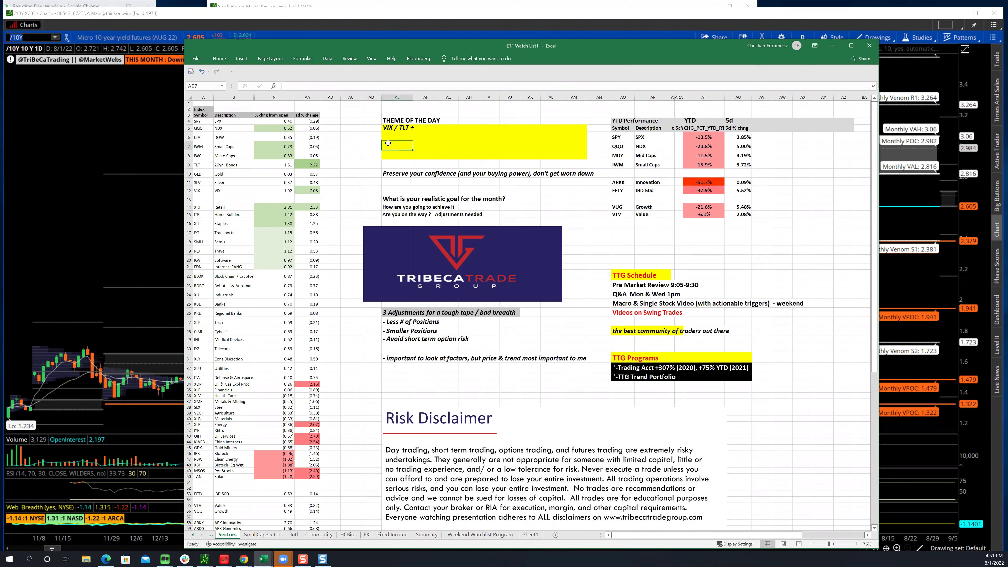
pyautogui.write('Cryptos -')
pyautogui.click(389, 144)
pyautogui.press('Down')
pyautogui.click(372, 126)
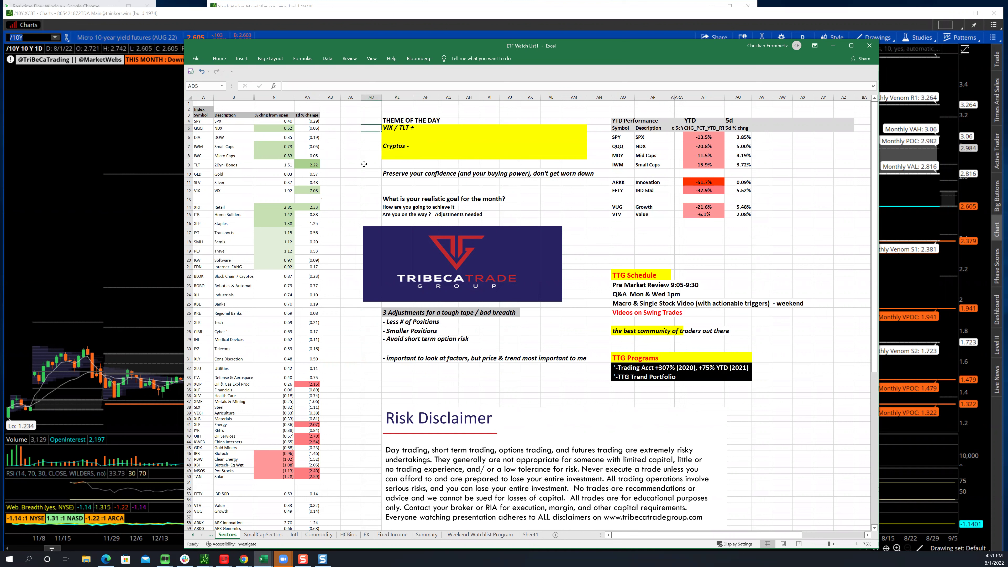
pyautogui.click(309, 165)
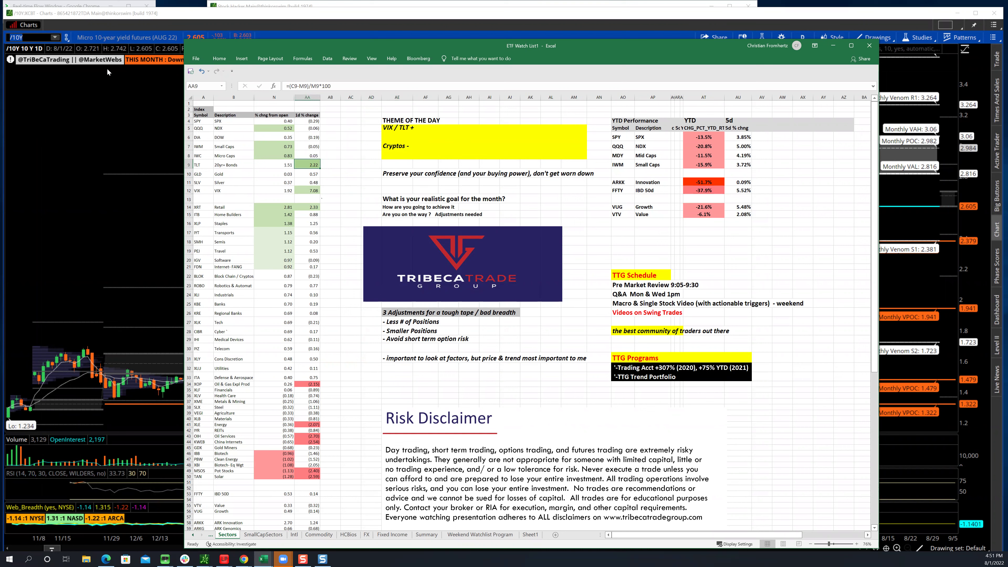
pyautogui.click(23, 39)
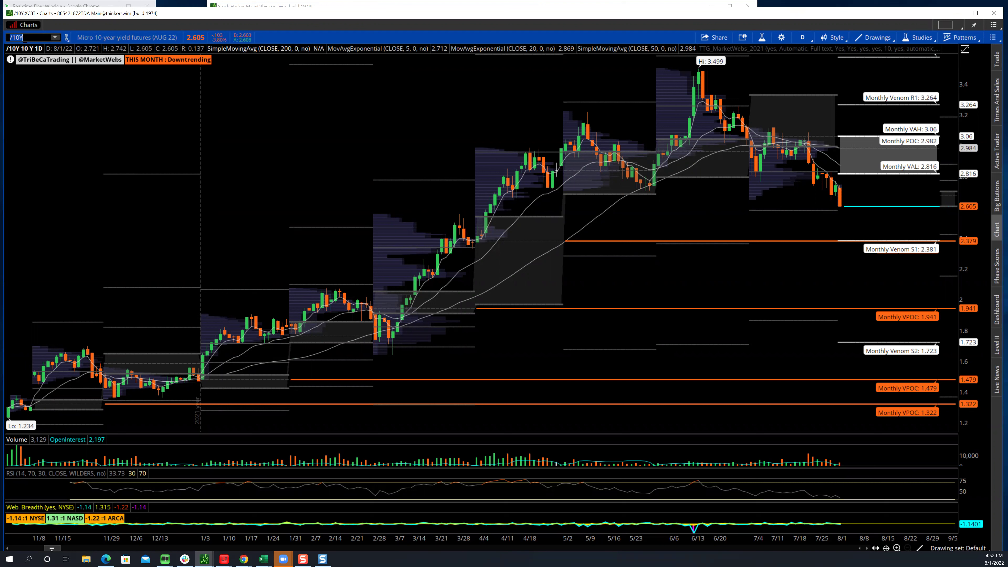
# Replace the chart symbol with VIX to show its daily chart at 22.84.
pyautogui.press('BackSpace')
pyautogui.write('VIX')
pyautogui.press('Return')
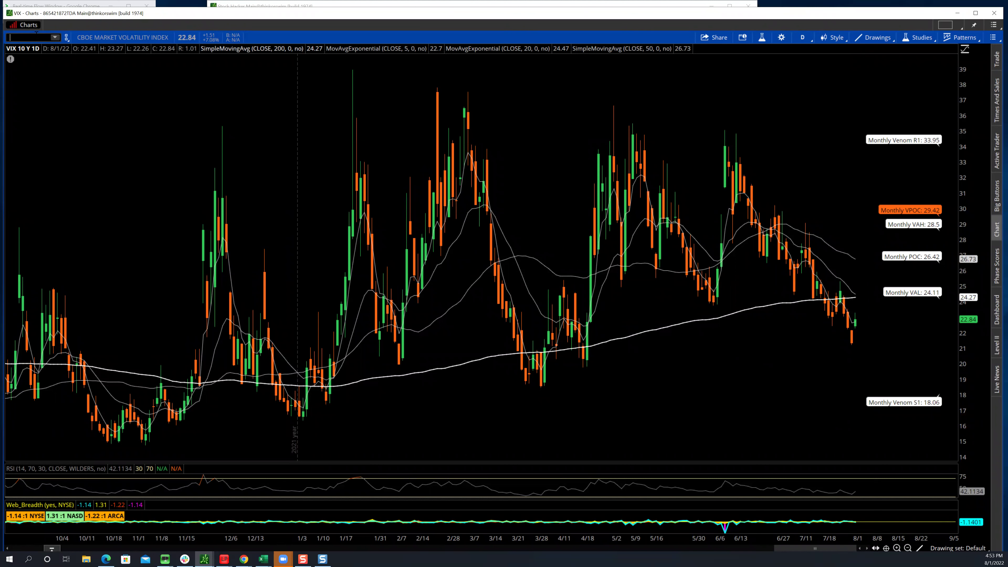
# Load Bitcoin futures and measure the late January to early May stretch.
pyautogui.write('/BTC')
pyautogui.press('Return')
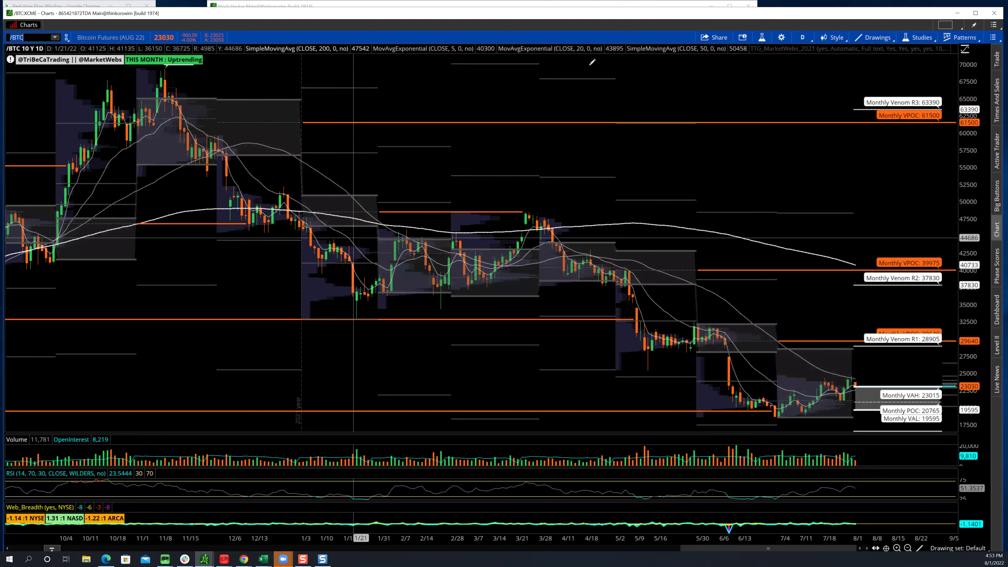
pyautogui.moveTo(372, 261); pyautogui.dragTo(635, 261)
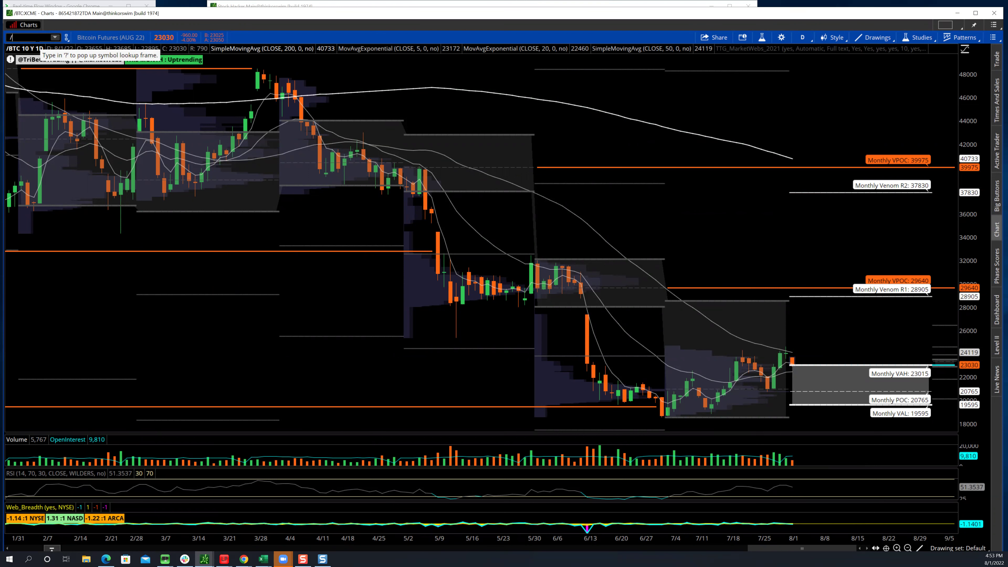
# Switch the chart to Ether futures (/ETH) and zoom in on December onward.
pyautogui.write('ETH')
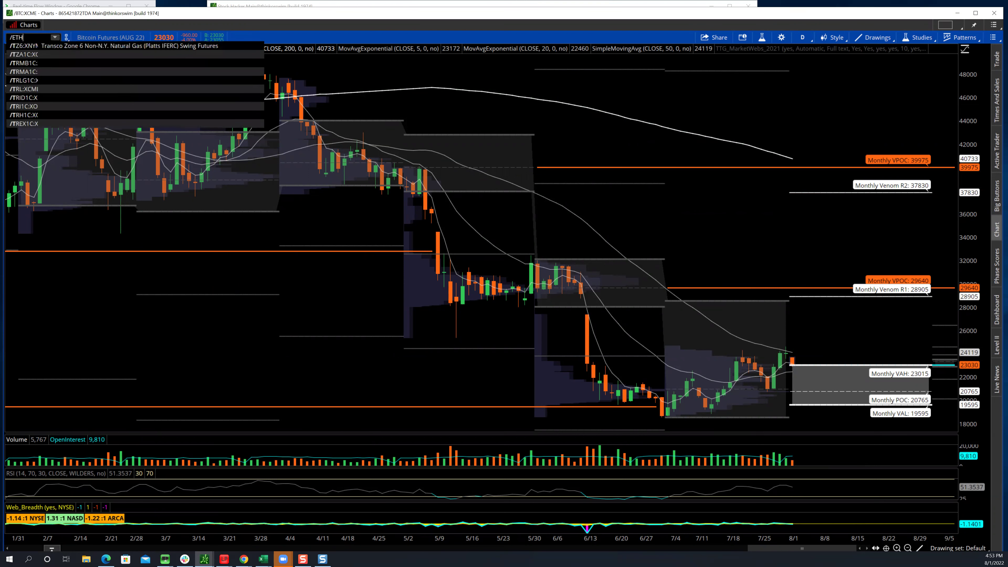
pyautogui.press('Return')
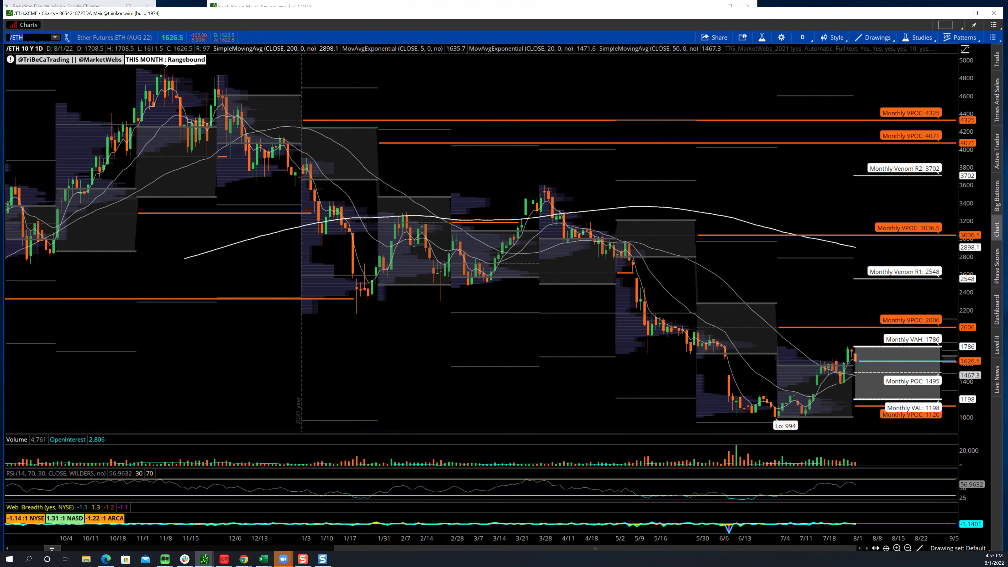
pyautogui.scroll(2, 820, 359)
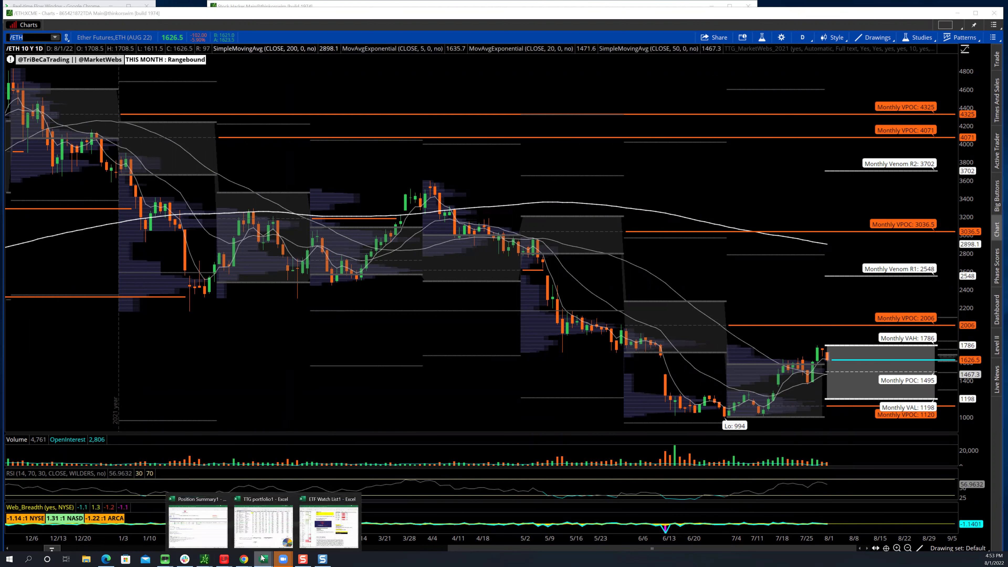
# Bring the ETF watch list forward and review the Travel, XLP, Telecom and Regional Banks rows.
pyautogui.click(329, 520)
pyautogui.click(252, 250)
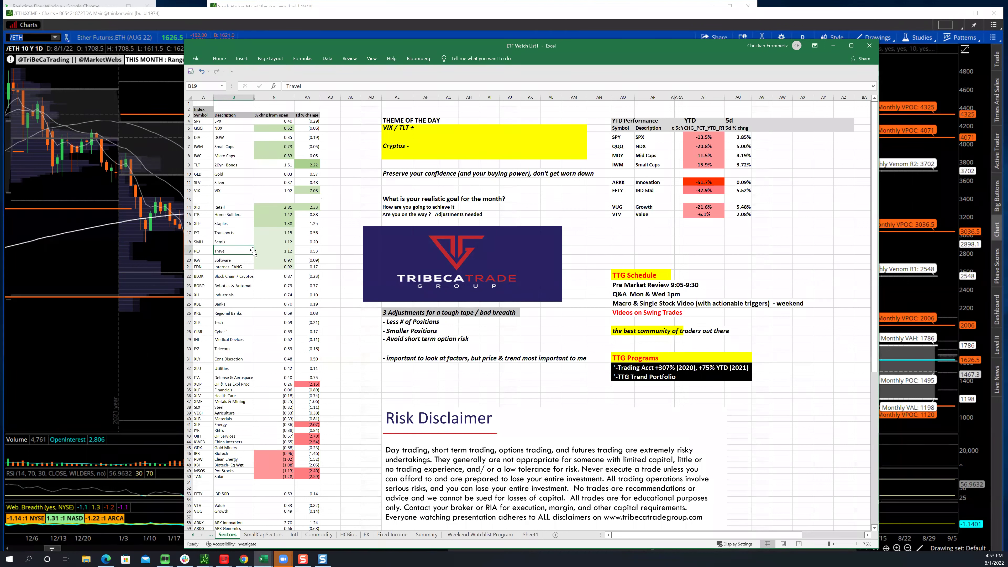
pyautogui.click(308, 224)
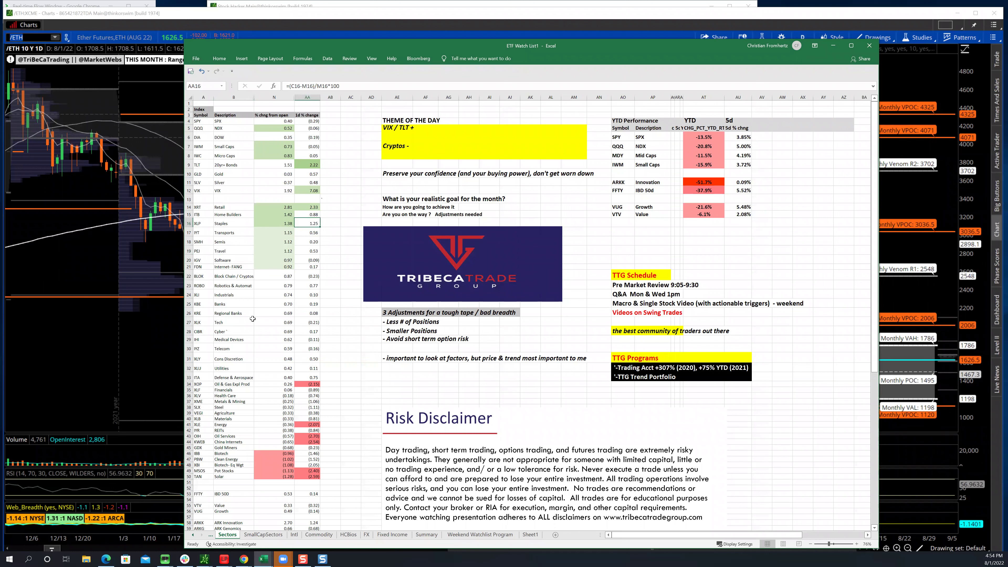
pyautogui.click(248, 350)
pyautogui.click(254, 313)
# Find the XLY row and move to its 5-day change of 0.50.
pyautogui.hotkey('ctrl', 'f')
pyautogui.write('XLY')
pyautogui.press('Return')
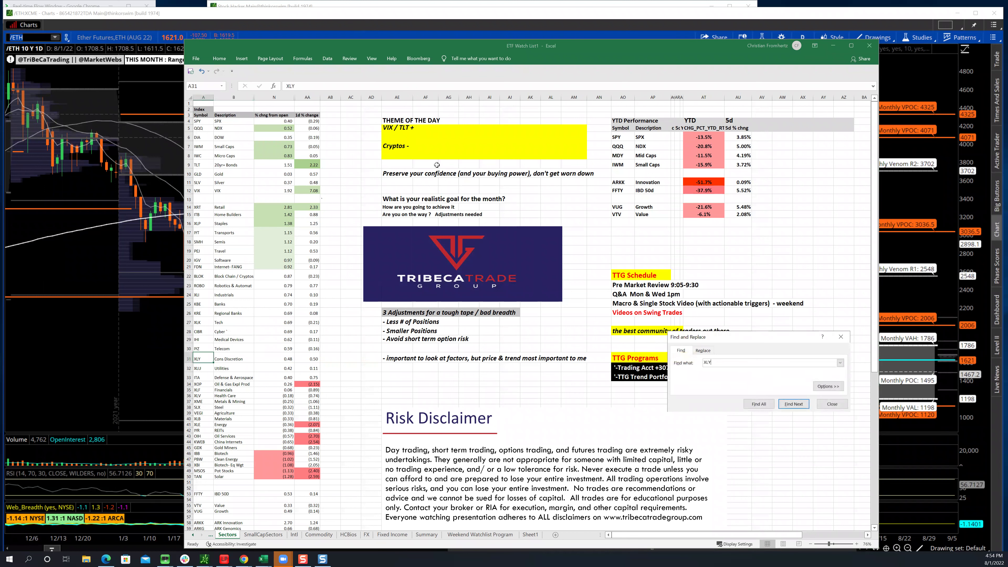
pyautogui.click(840, 336)
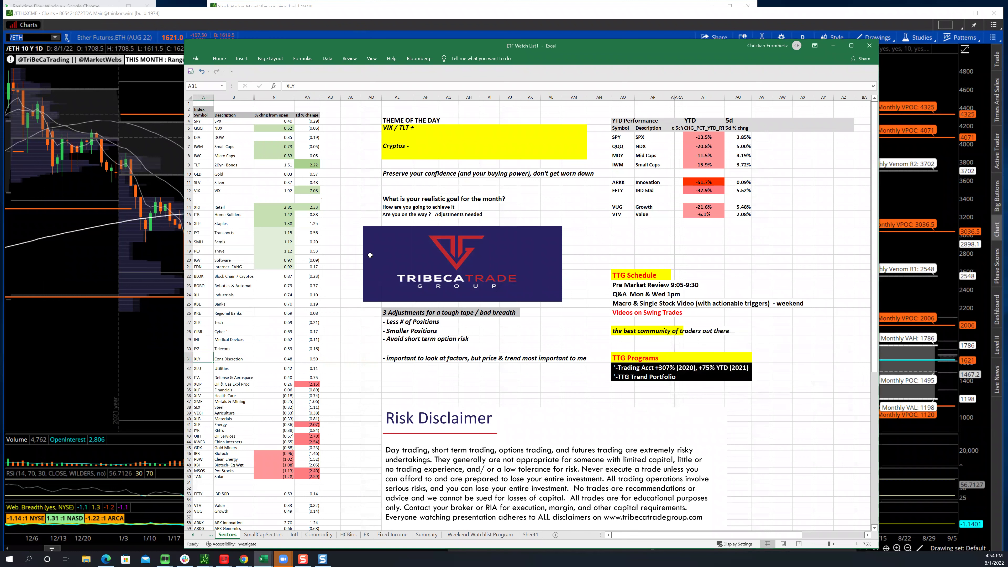
pyautogui.press('Right')
pyautogui.press('Right')
pyautogui.press('Right')
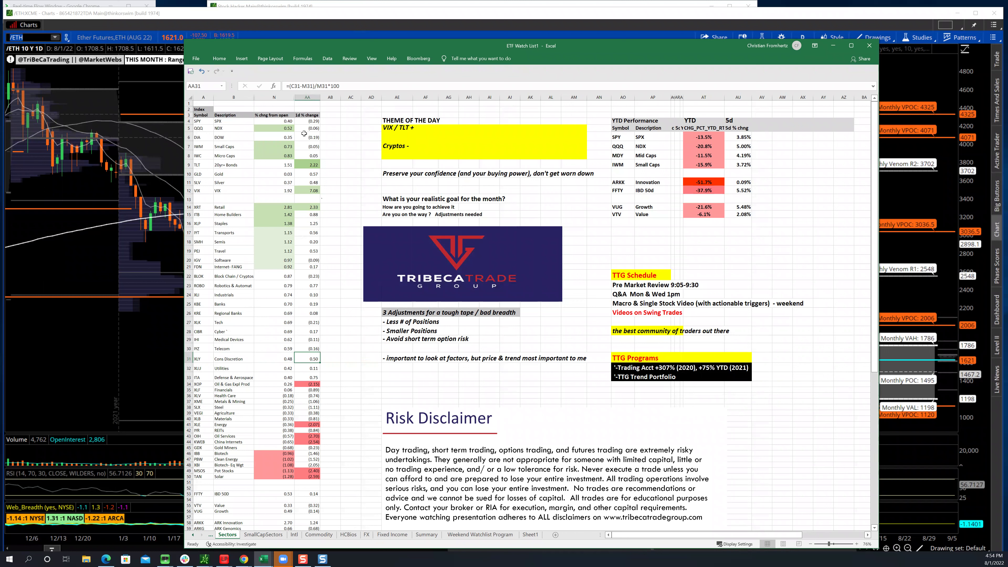
pyautogui.moveTo(312, 122); pyautogui.dragTo(321, 155)
pyautogui.click(356, 130)
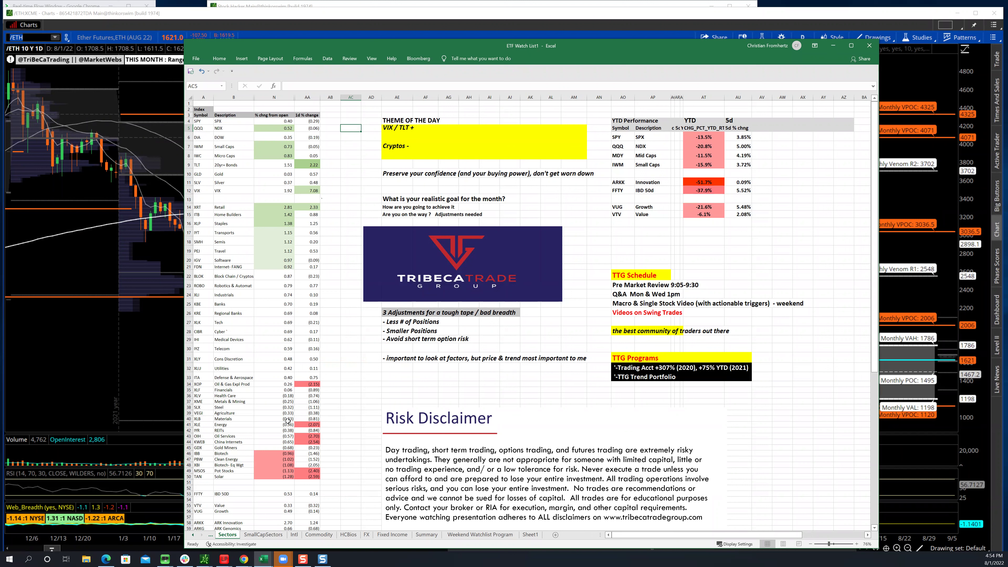
pyautogui.click(308, 476)
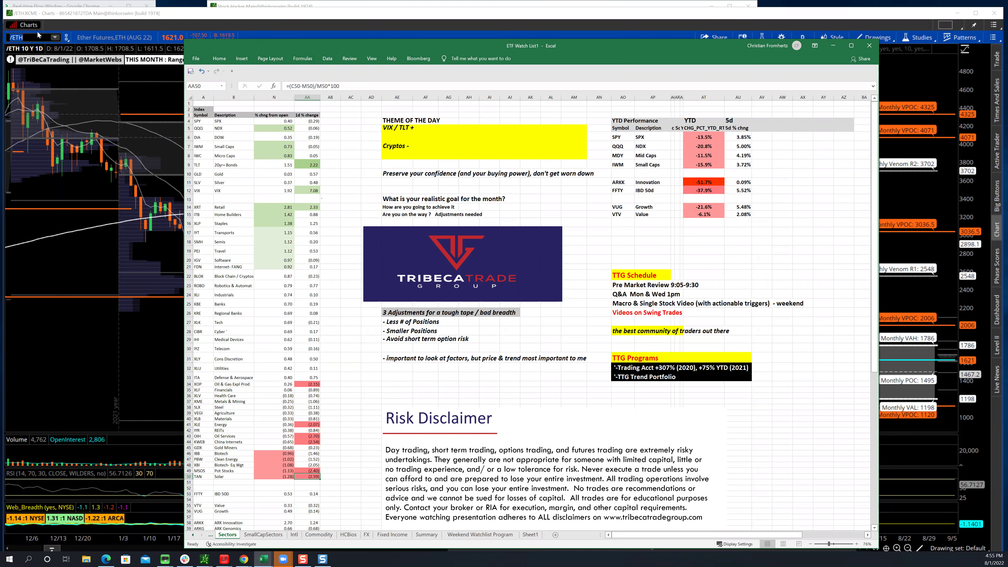
# Load /ES E-mini S&P 500 futures and zoom in from March to the right edge.
pyautogui.click(24, 37)
pyautogui.write('/ES')
pyautogui.press('Return')
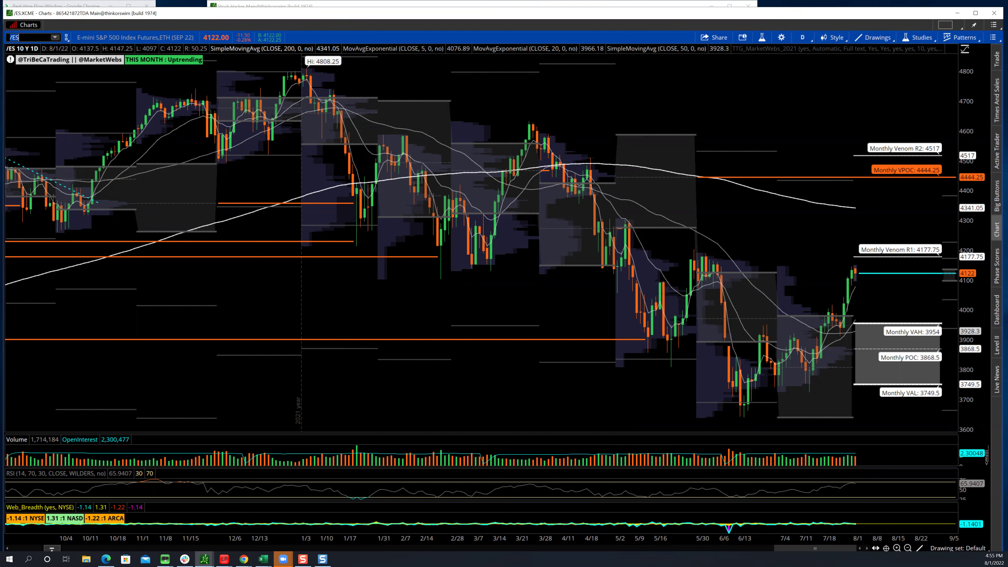
pyautogui.moveTo(491, 314); pyautogui.dragTo(951, 314)
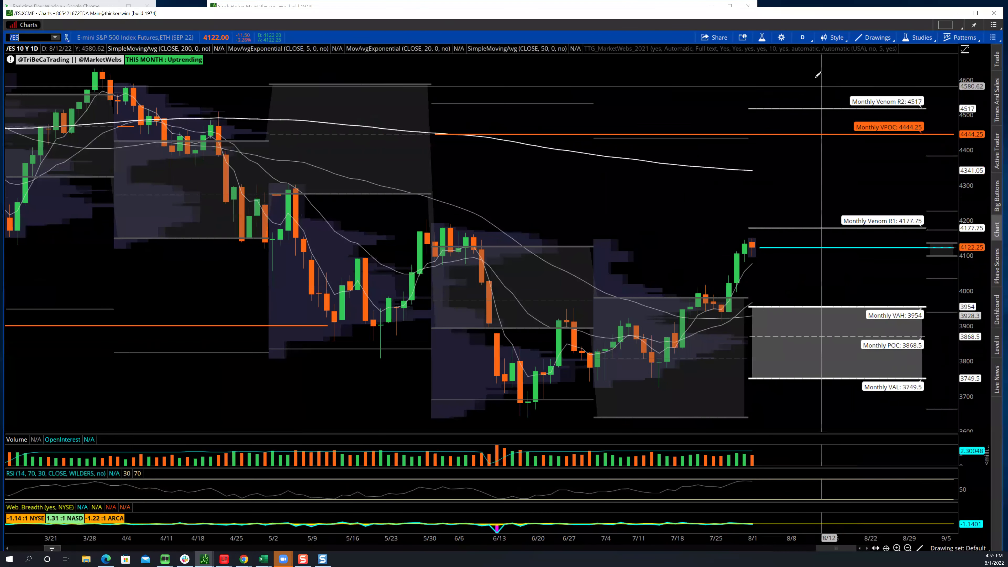
# Switch /ES to 1h bars and zoom out twice to span early April through August 1.
pyautogui.click(802, 37)
pyautogui.click(745, 118)
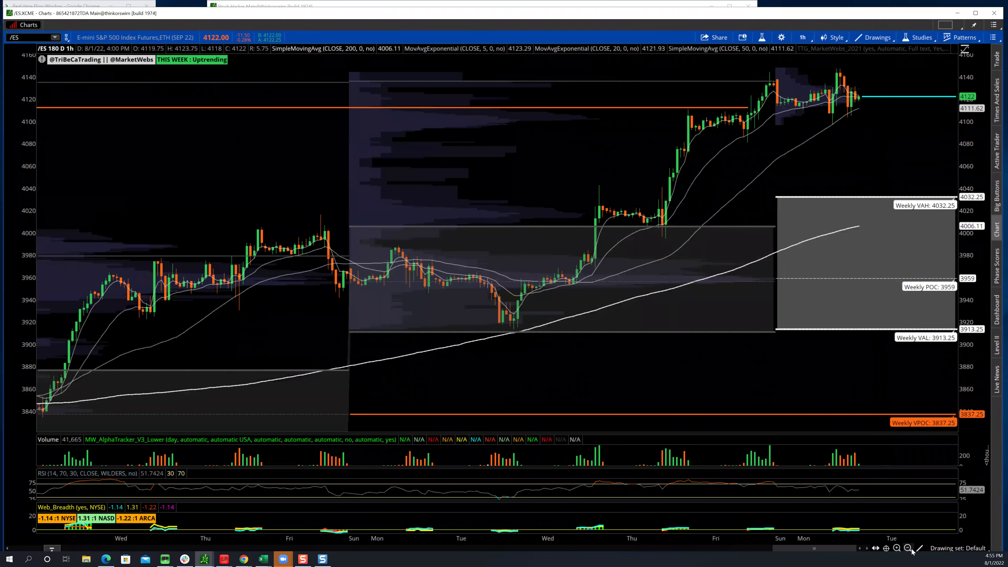
pyautogui.click(908, 549)
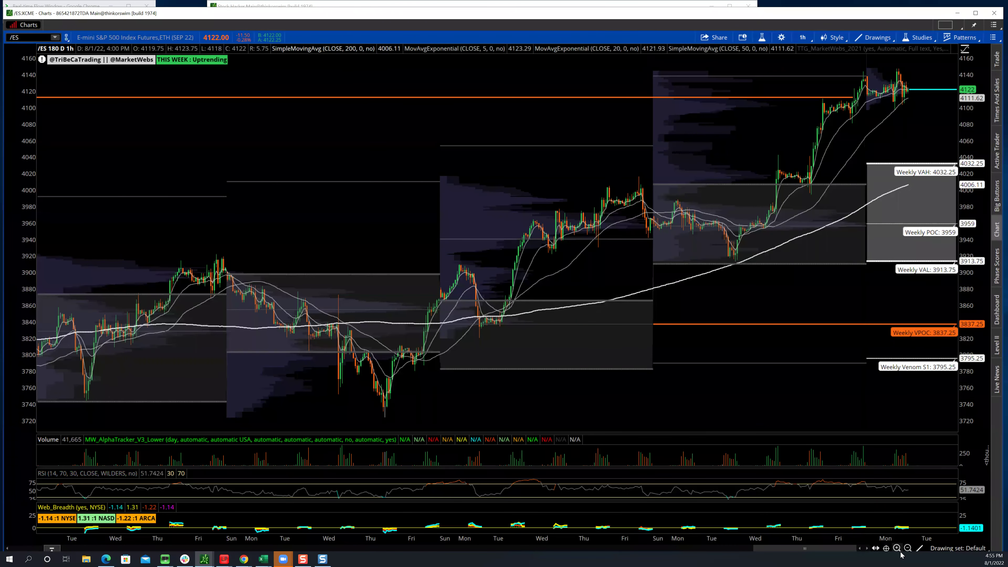
pyautogui.click(907, 549)
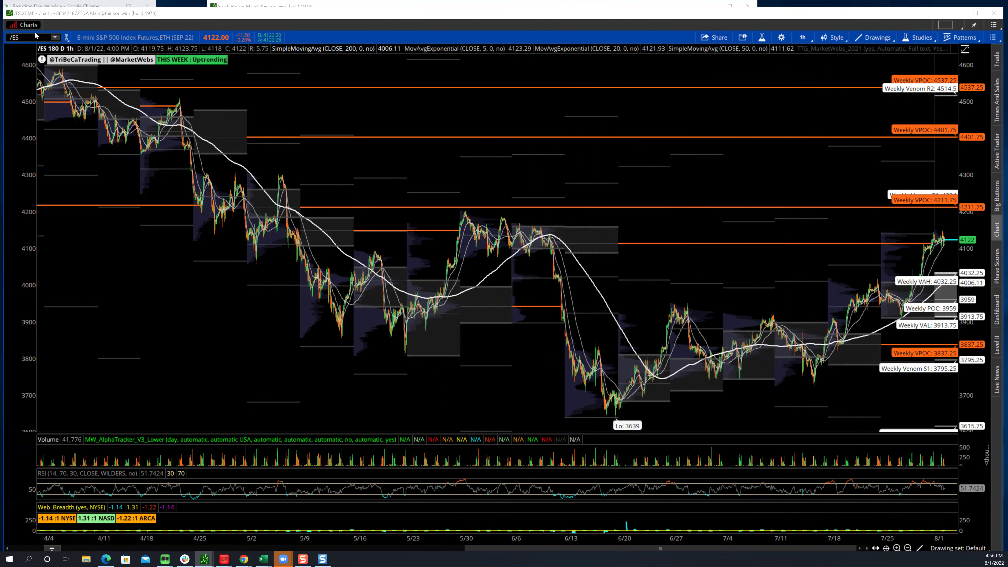
pyautogui.click(55, 37)
pyautogui.click(30, 38)
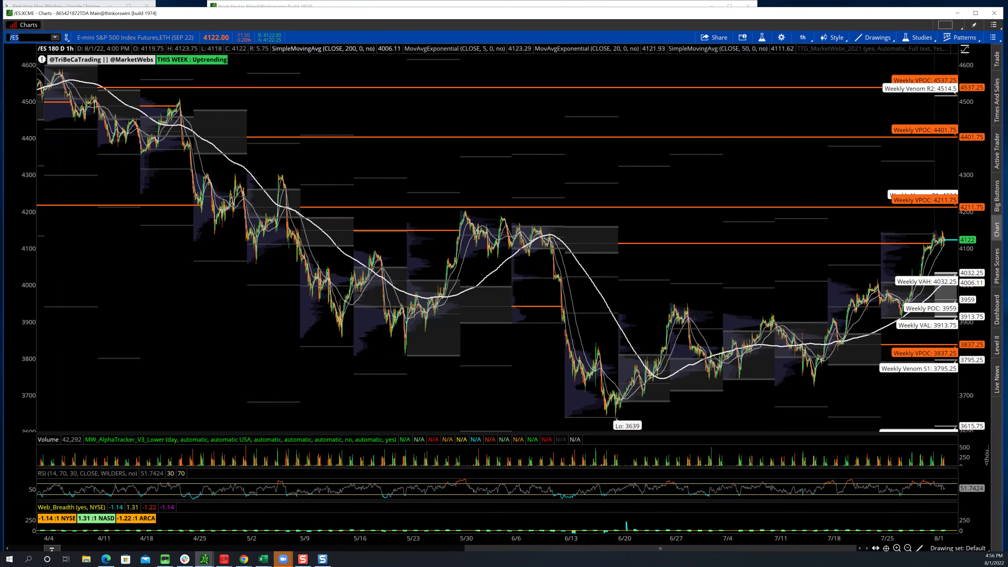
# Load /NQ Nasdaq 100 futures, zoom into May–August, then into the last two weeks.
pyautogui.press('BackSpace')
pyautogui.write('/NQ')
pyautogui.press('Return')
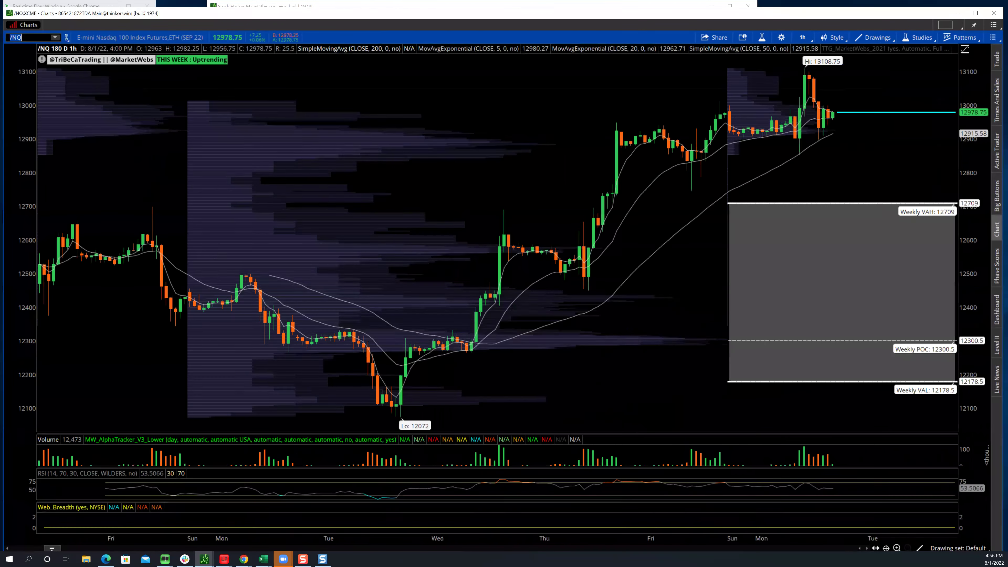
pyautogui.scroll(-3, 571, 211)
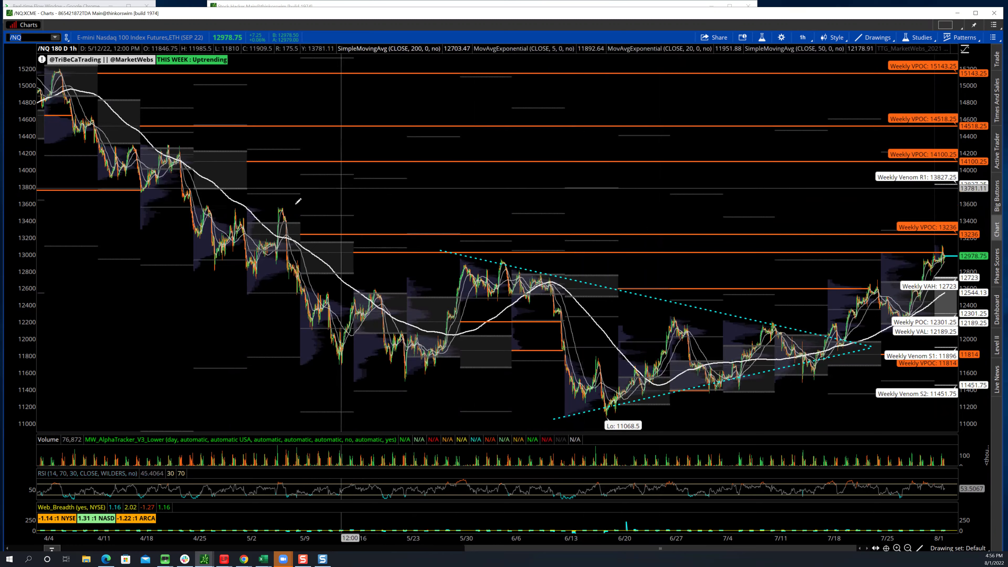
pyautogui.moveTo(231, 136); pyautogui.dragTo(711, 148)
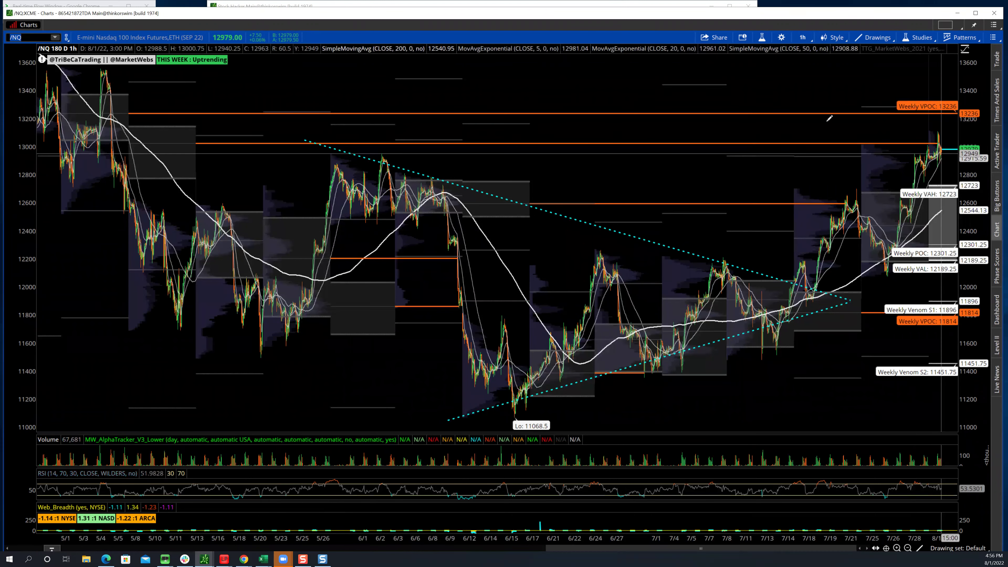
pyautogui.moveTo(866, 128)
pyautogui.mouseDown()
pyautogui.moveTo(956, 135)
pyautogui.moveTo(981, 181)
pyautogui.mouseUp()
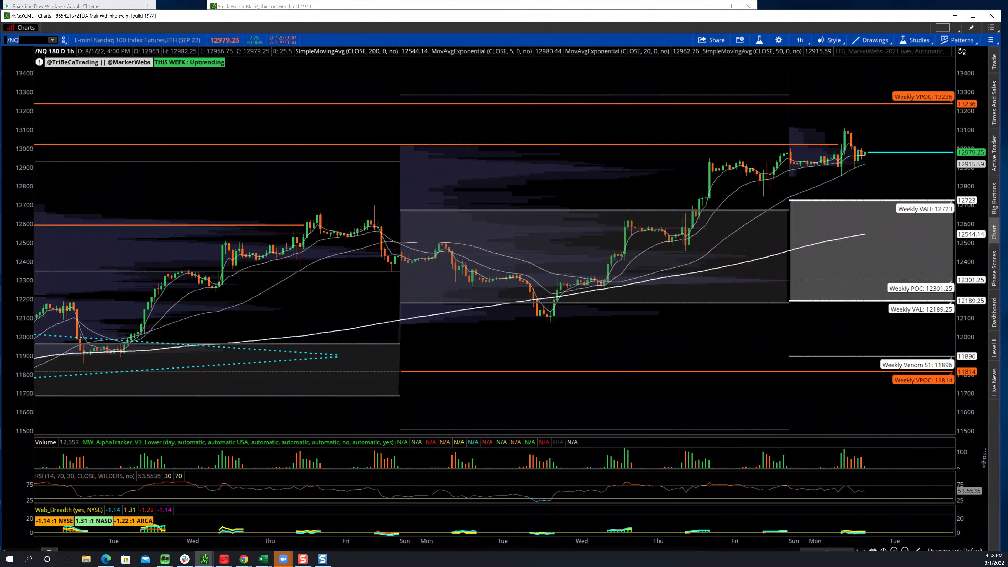
# Load /RTY Russell 2000 futures and zoom out twice to cover late May through early August.
pyautogui.write('/RTY')
pyautogui.press('Return')
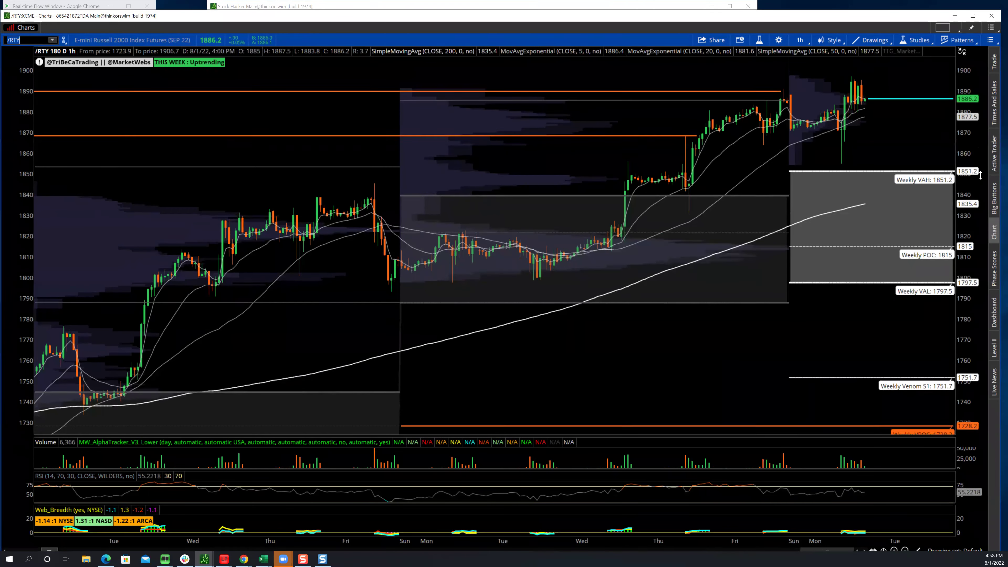
pyautogui.click(905, 550)
pyautogui.click(905, 550)
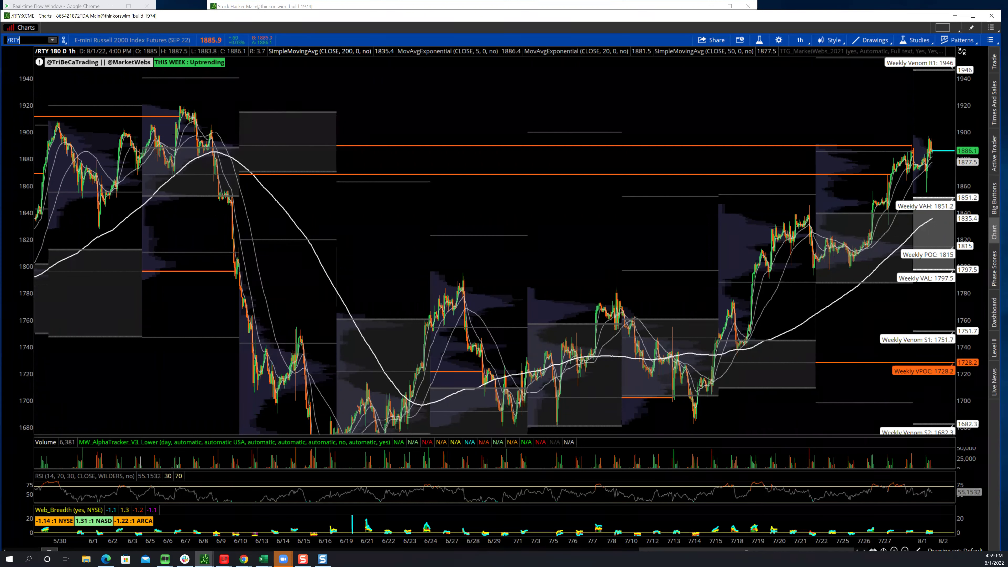
pyautogui.moveTo(166, 557)
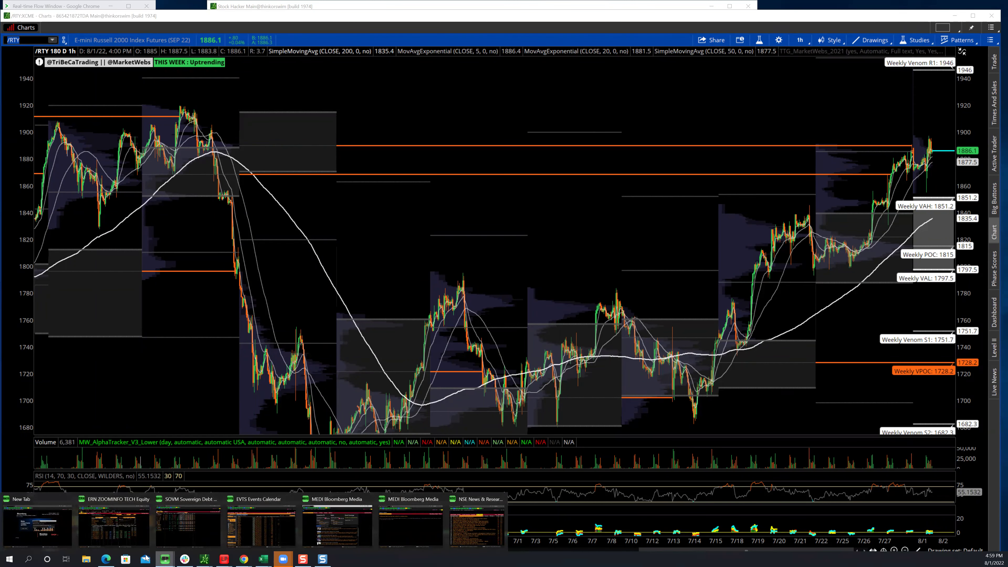
# Open Bloomberg's ECO calendar of US releases for 08/01/22–08/08/22.
pyautogui.click(189, 523)
pyautogui.write('ECP')
pyautogui.press('BackSpace')
pyautogui.write('O')
pyautogui.press('Return')
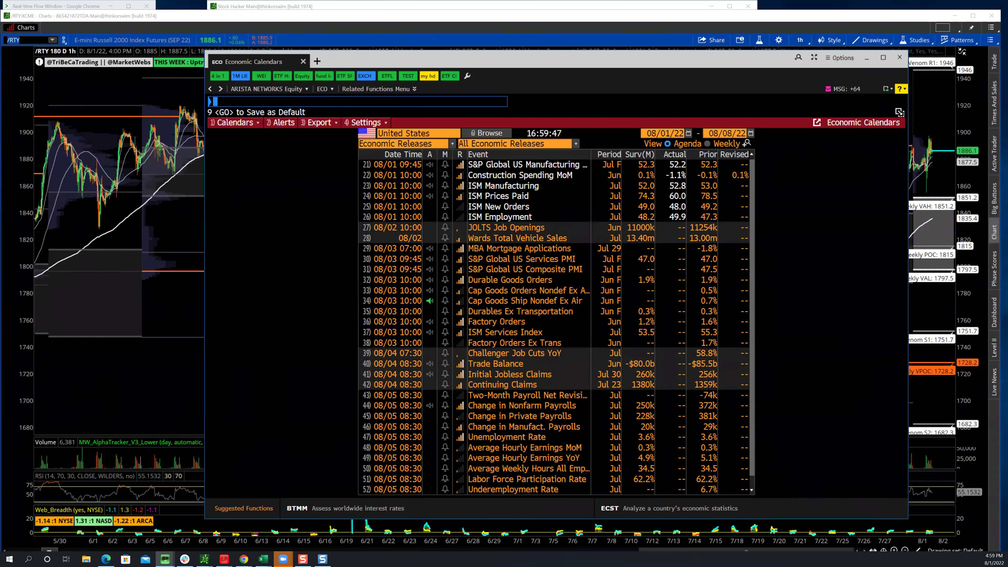
# Load Boeing (BA) and zoom into its last two weeks of prices.
pyautogui.click(19, 38)
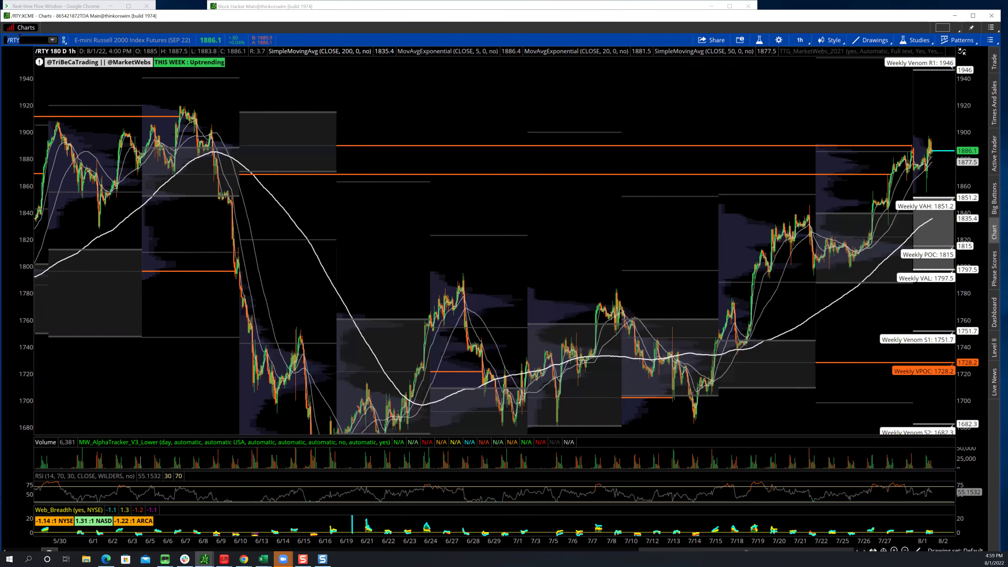
pyautogui.write('BA')
pyautogui.press('Return')
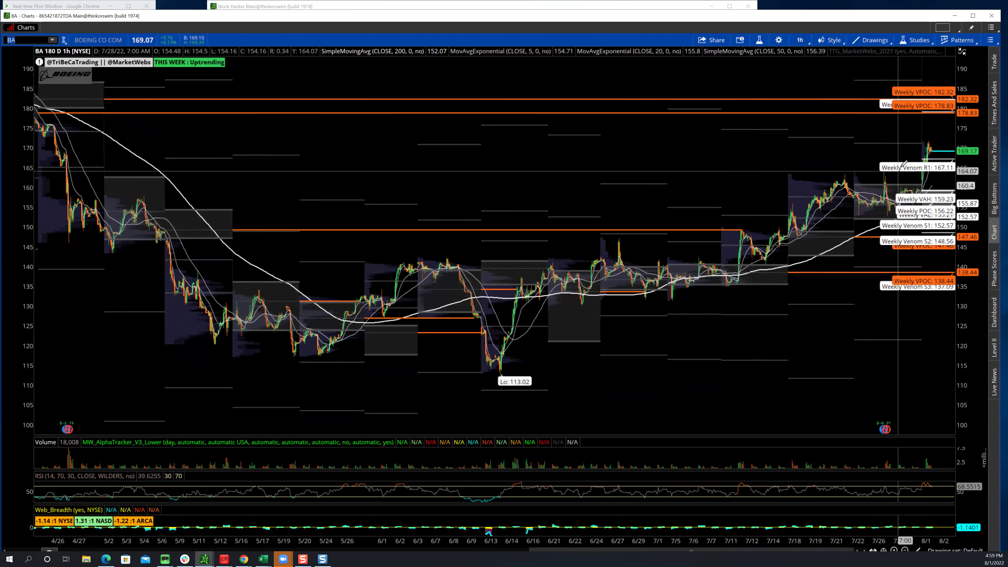
pyautogui.moveTo(735, 78); pyautogui.dragTo(890, 196)
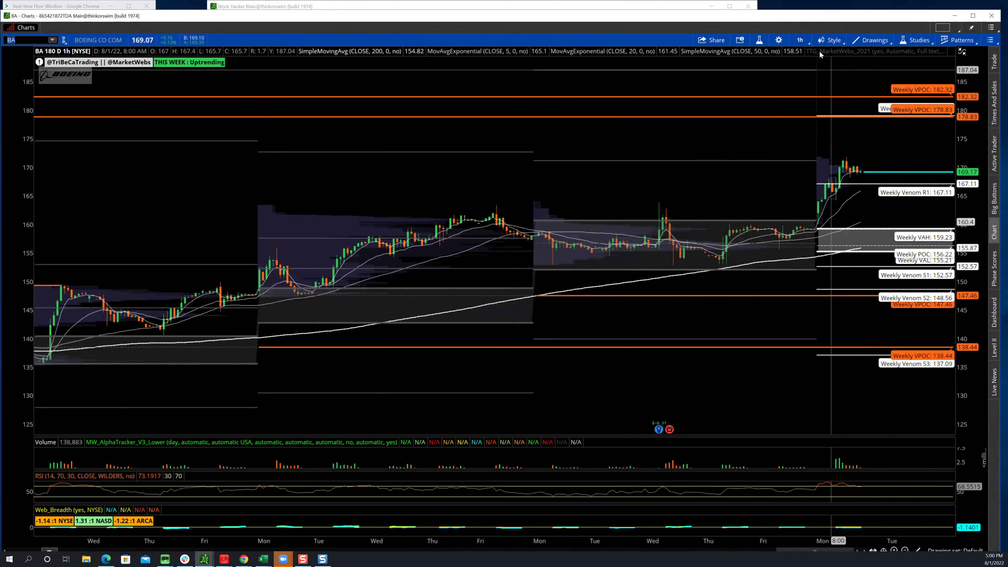
# Set the BA chart to the 10 Y : 1D time frame, zoomed to October 2021–September 2022.
pyautogui.click(802, 42)
pyautogui.click(754, 86)
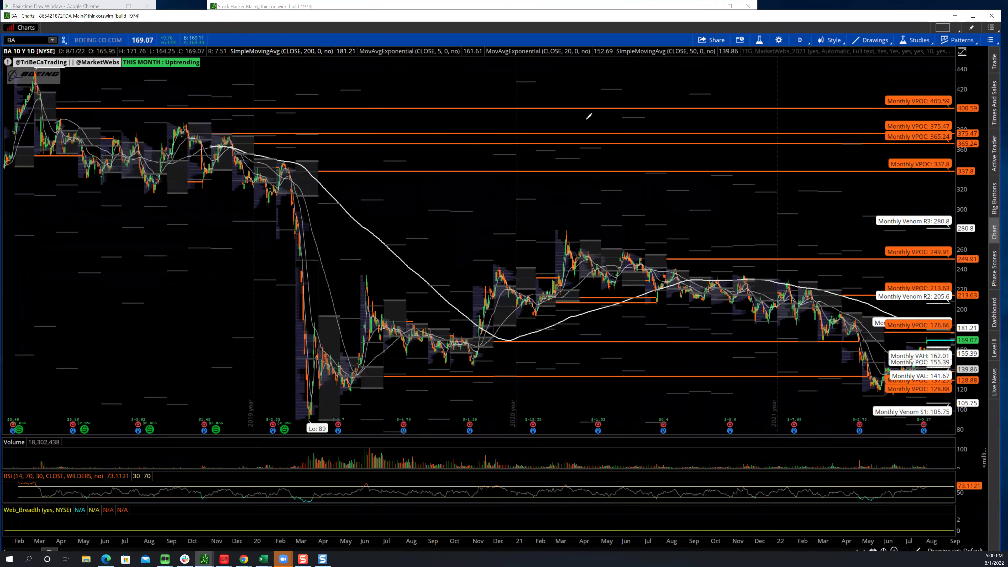
pyautogui.moveTo(944, 292); pyautogui.dragTo(946, 293)
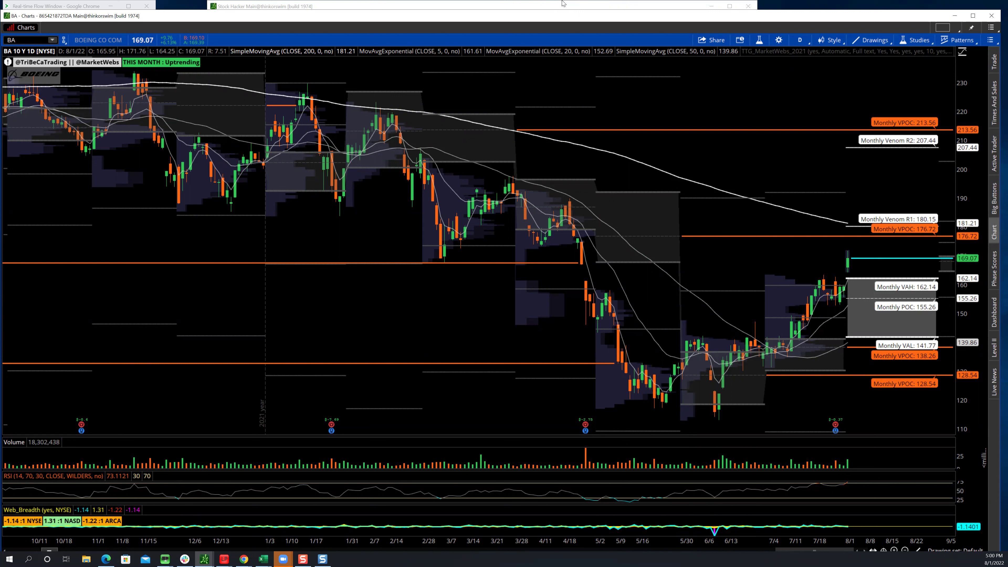
# Load Coupang (CPNG) on the 180 D : 1h chart and highlight its 17.72 entry in Slack #trades.
pyautogui.write('BA')
pyautogui.press('BackSpace')
pyautogui.press('BackSpace')
pyautogui.write('CPNG')
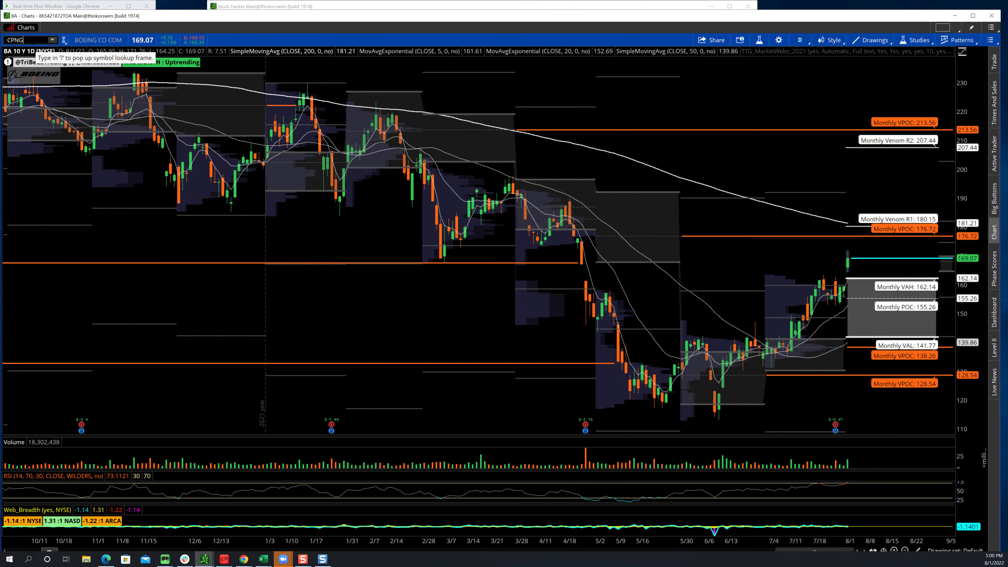
pyautogui.press('Return')
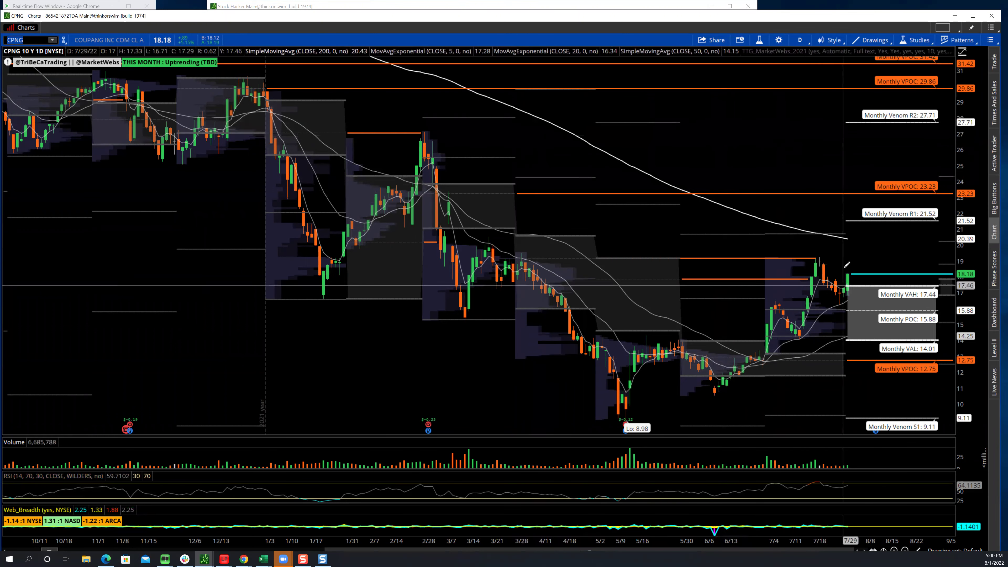
pyautogui.click(799, 39)
pyautogui.click(821, 135)
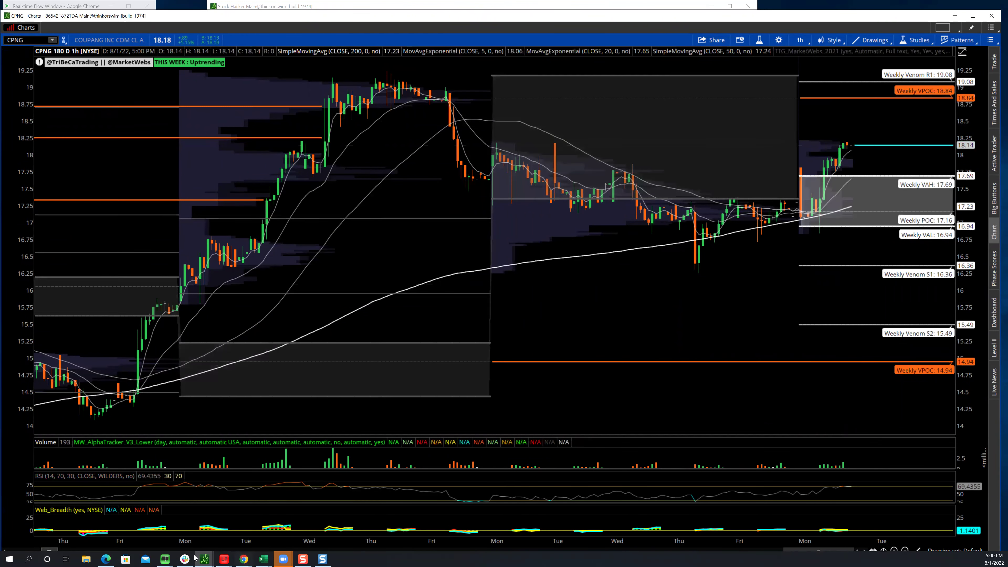
pyautogui.hotkey('alt', 'Tab')
pyautogui.moveTo(510, 273); pyautogui.dragTo(525, 251)
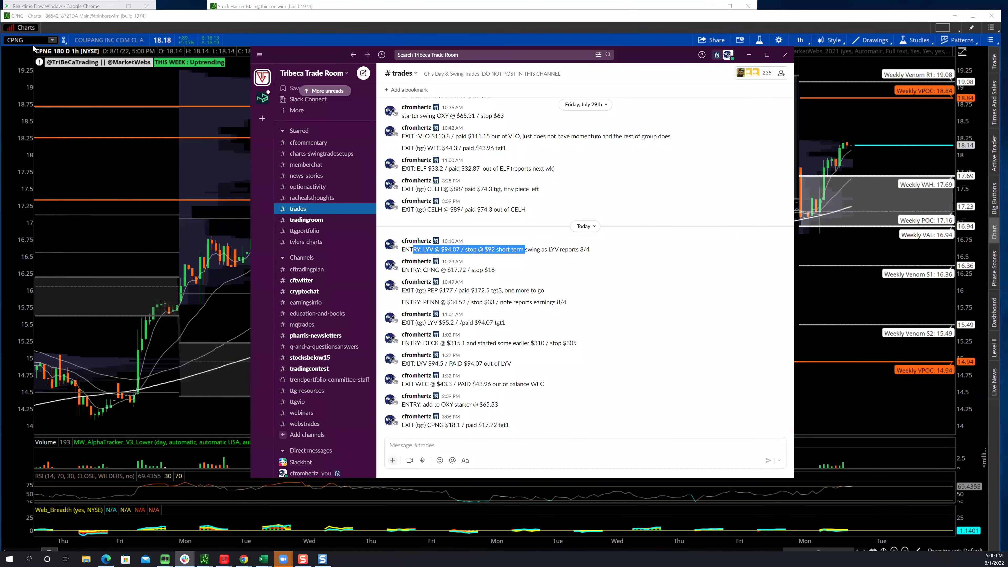
# Load the Live Nation (LYV) chart in thinkorswim.
pyautogui.hotkey('alt', 'Tab')
pyautogui.write('LYV')
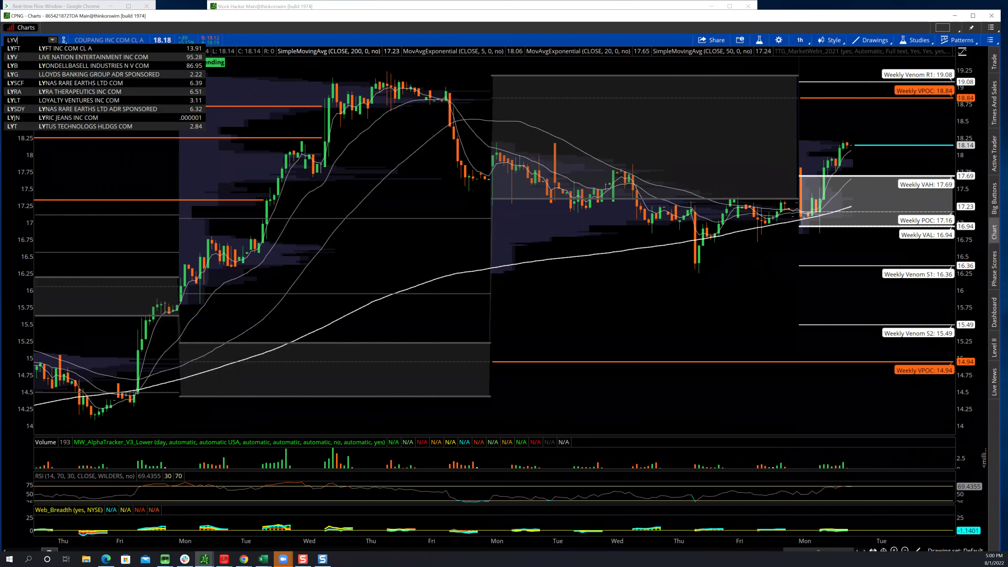
pyautogui.press('Return')
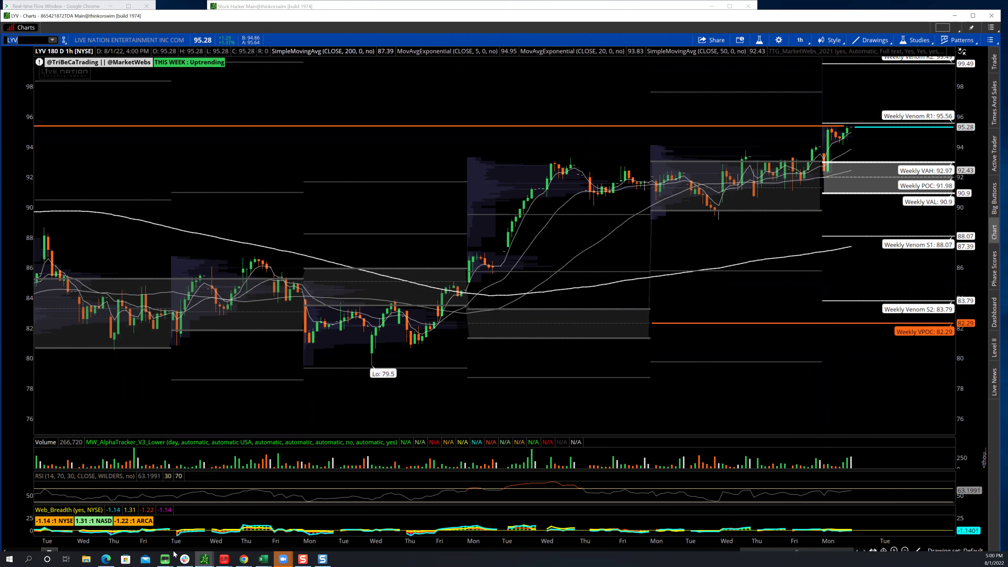
# Highlight the LYV exit at $95.2 in Slack's #trades channel.
pyautogui.click(184, 559)
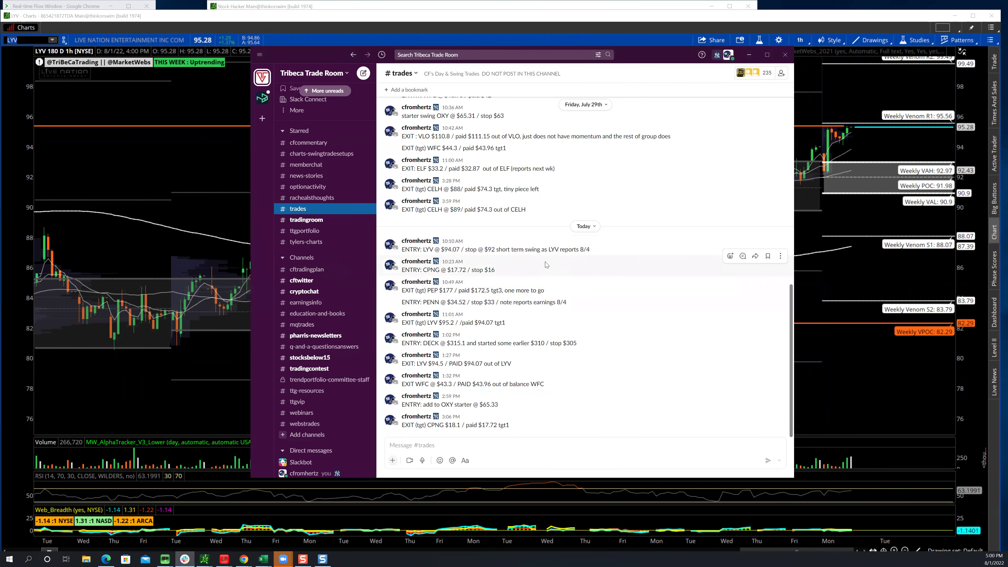
pyautogui.click(546, 266)
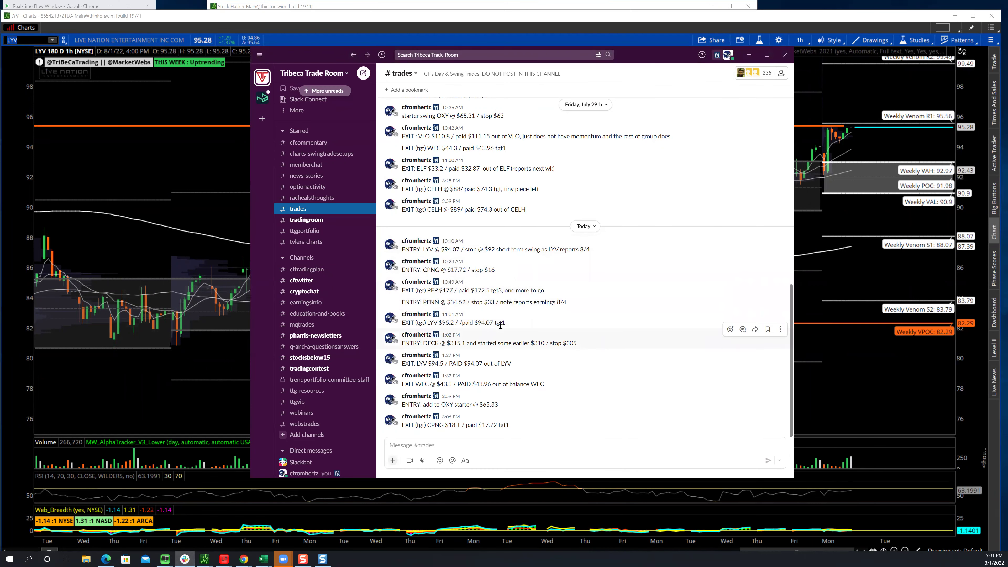
pyautogui.moveTo(506, 323); pyautogui.dragTo(402, 323)
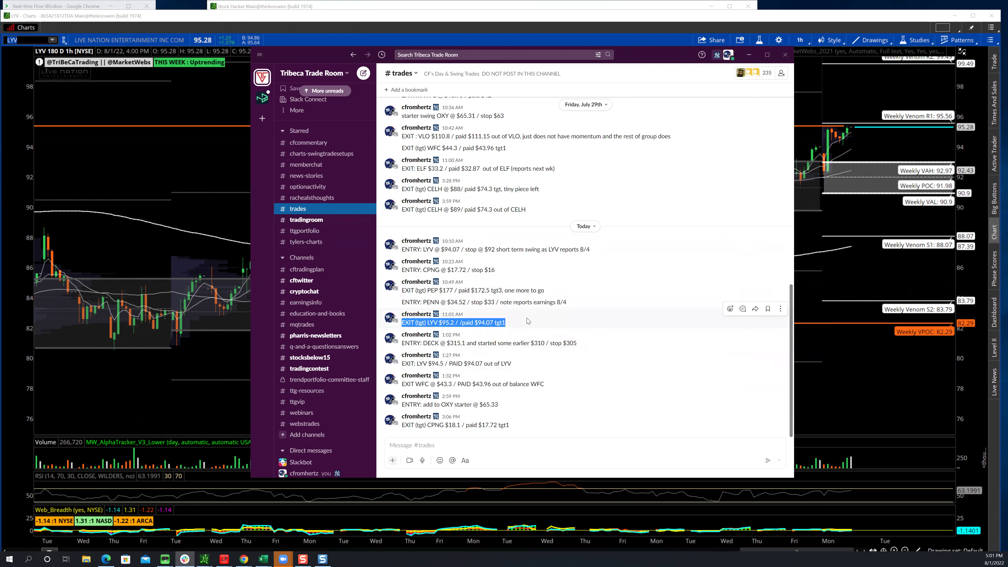
# Load PepsiCo (PEP) on the 10 Y : 1D daily chart.
pyautogui.click(24, 40)
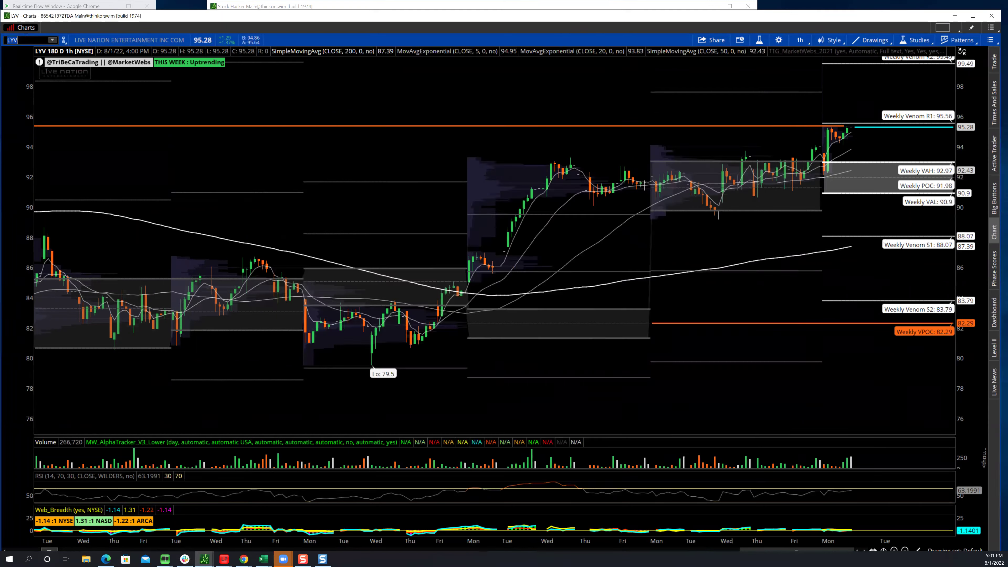
pyautogui.write('PEP')
pyautogui.press('Return')
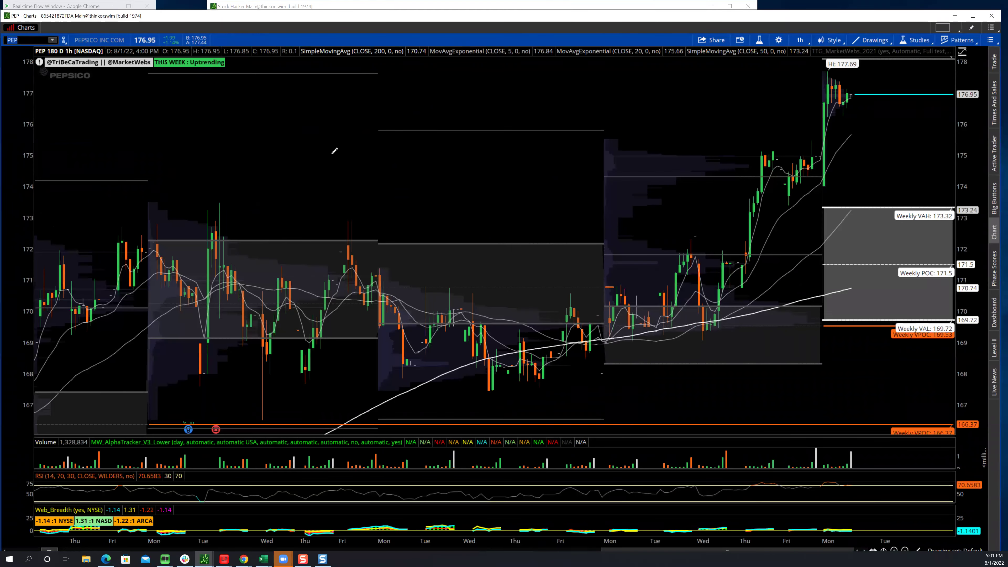
pyautogui.click(812, 39)
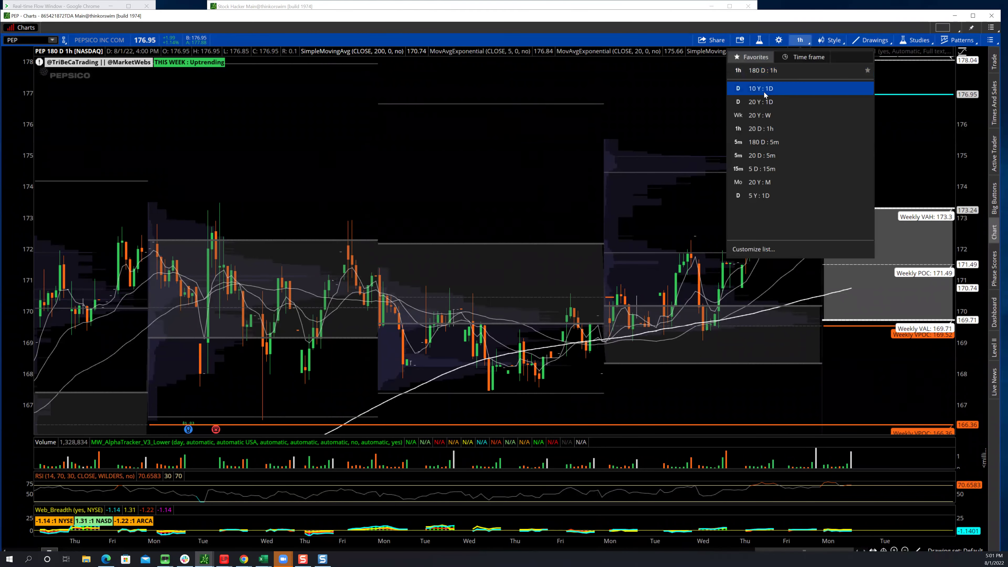
pyautogui.click(760, 91)
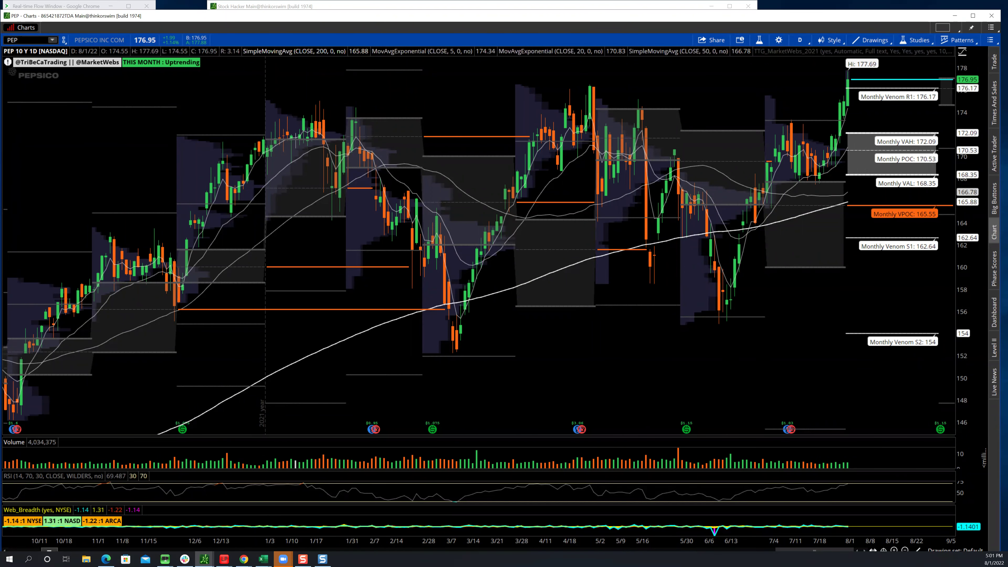
# Load Celsius Holdings (CELH) on the daily chart.
pyautogui.click(11, 41)
pyautogui.write('CELH')
pyautogui.press('Return')
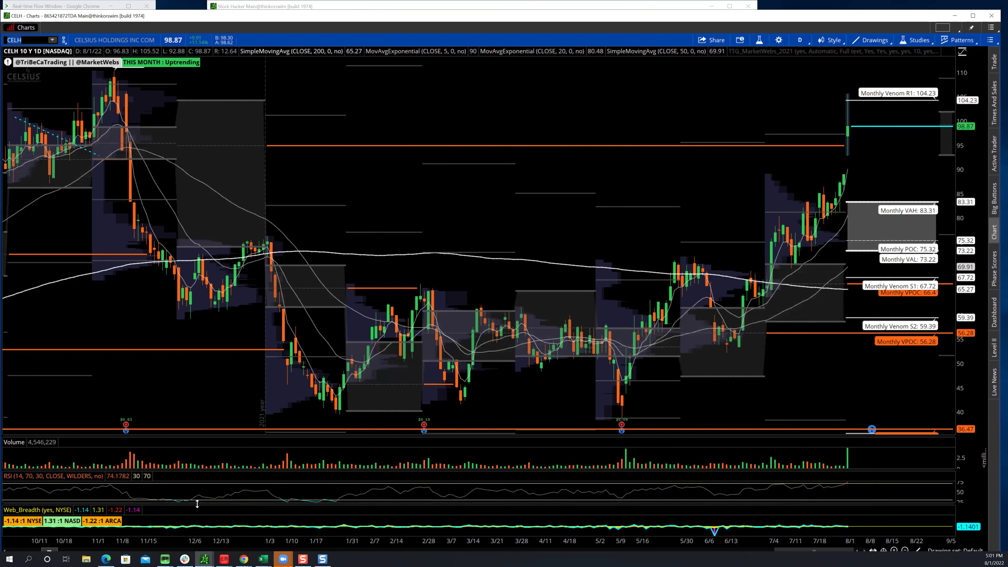
# Highlight the DECK entry message in Slack's #trades channel.
pyautogui.moveTo(187, 558)
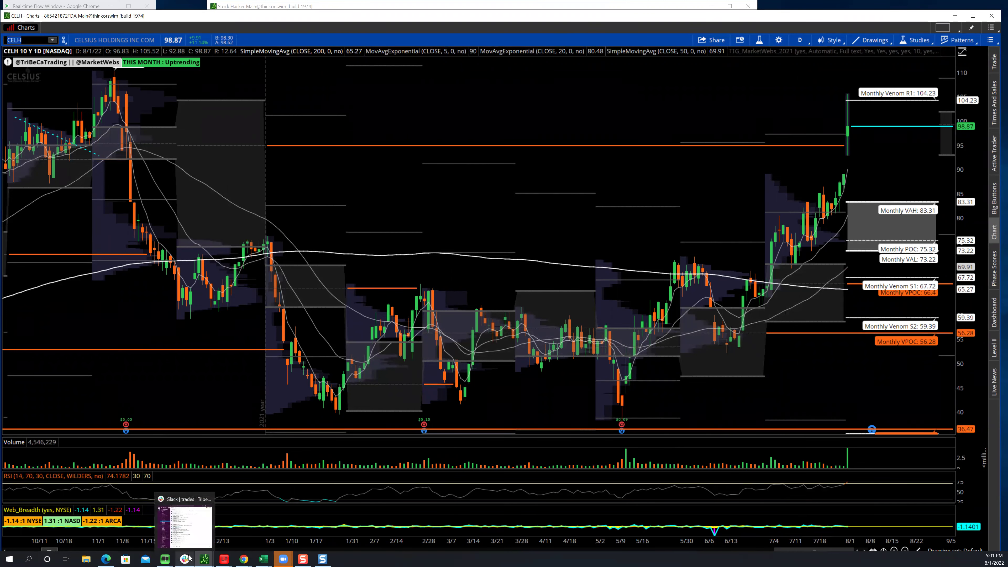
pyautogui.click(182, 512)
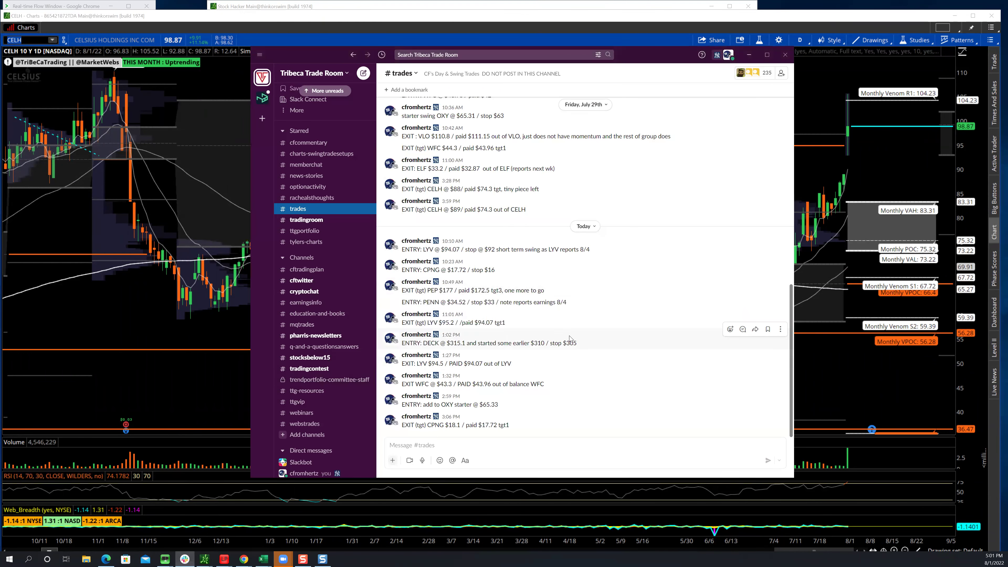
pyautogui.moveTo(577, 344); pyautogui.dragTo(400, 344)
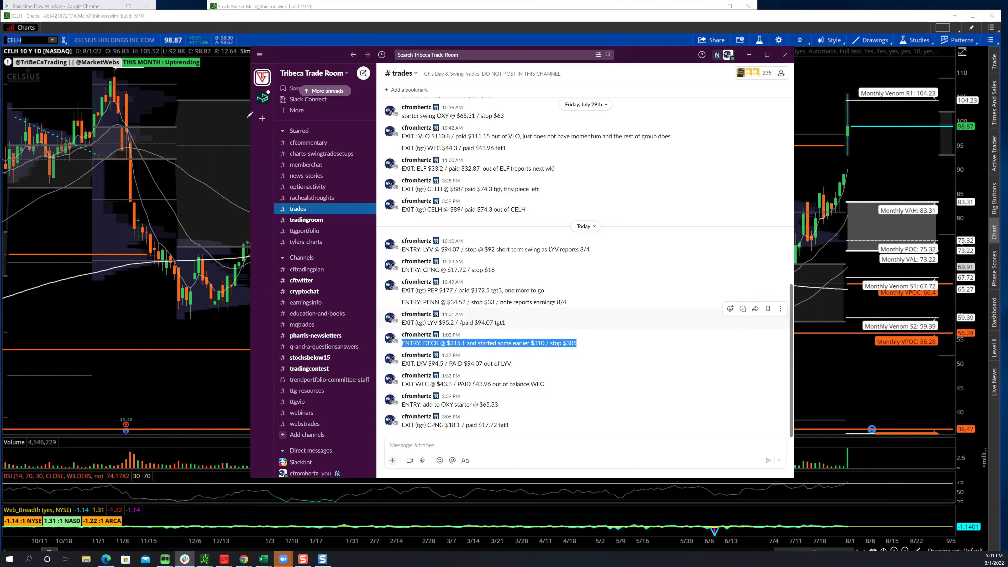
# Replace CELH with Deckers (DECK) on the thinkorswim daily chart.
pyautogui.click(23, 40)
pyautogui.press('BackSpace')
pyautogui.write('DECK')
pyautogui.press('Return')
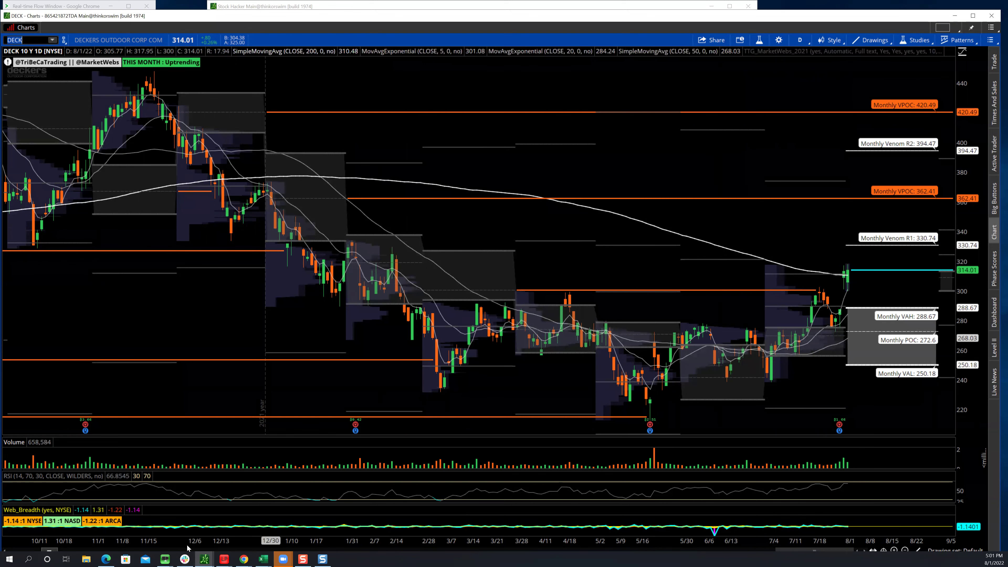
# Review Slack's #trades log, clearing the DECK message selection, and return to thinkorswim.
pyautogui.click(185, 559)
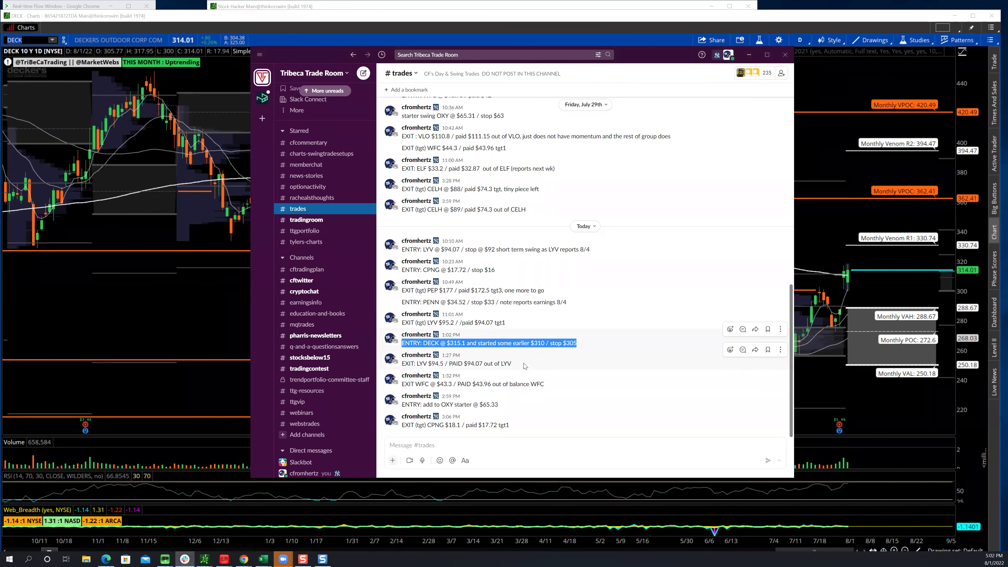
pyautogui.click(532, 370)
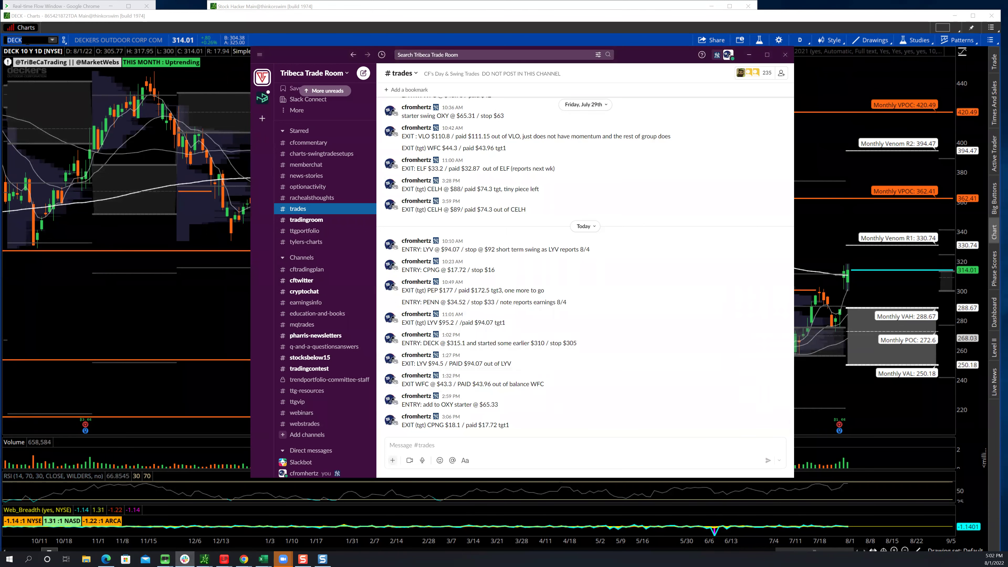
pyautogui.click(17, 48)
# Load PENN daily and zoom the chart into mid-February through August.
pyautogui.write('PENN')
pyautogui.press('Return')
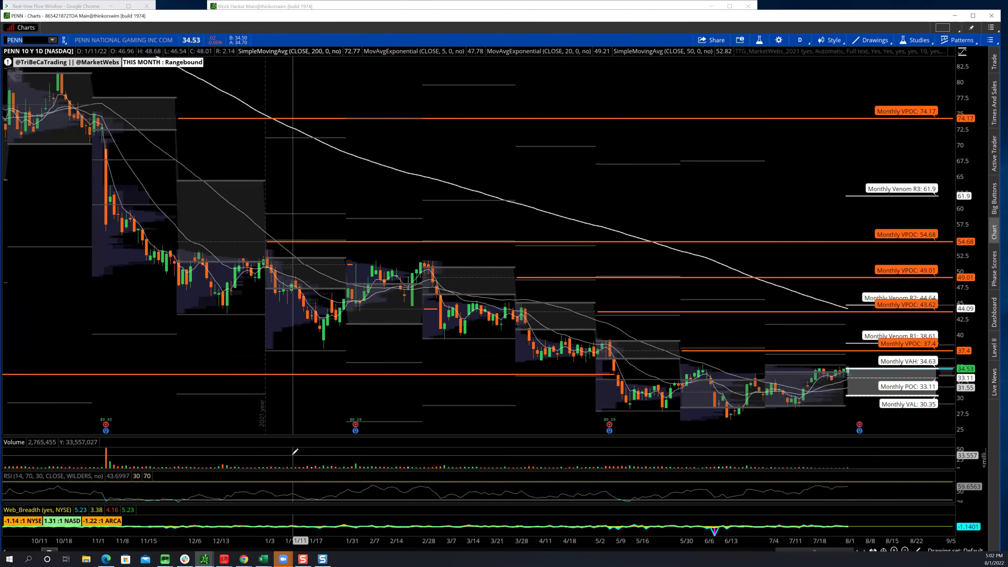
pyautogui.moveTo(406, 243); pyautogui.dragTo(666, 205)
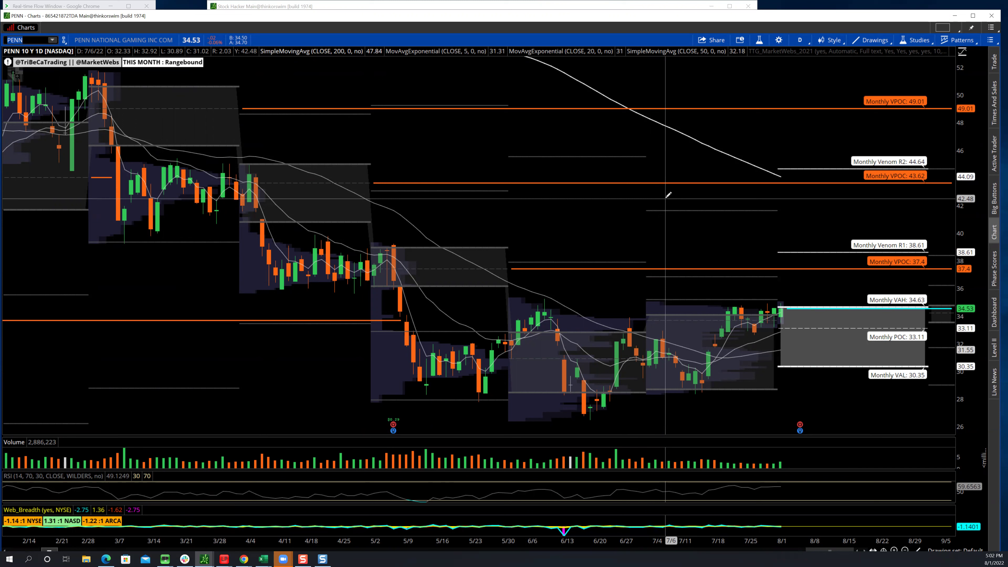
pyautogui.press('BackSpace')
pyautogui.press('BackSpace')
pyautogui.press('BackSpace')
pyautogui.press('BackSpace')
# Load DraftKings (DKNG) daily, adjust the time-axis zoom, and bring up Slack's #trades log.
pyautogui.write('DKNG')
pyautogui.press('Return')
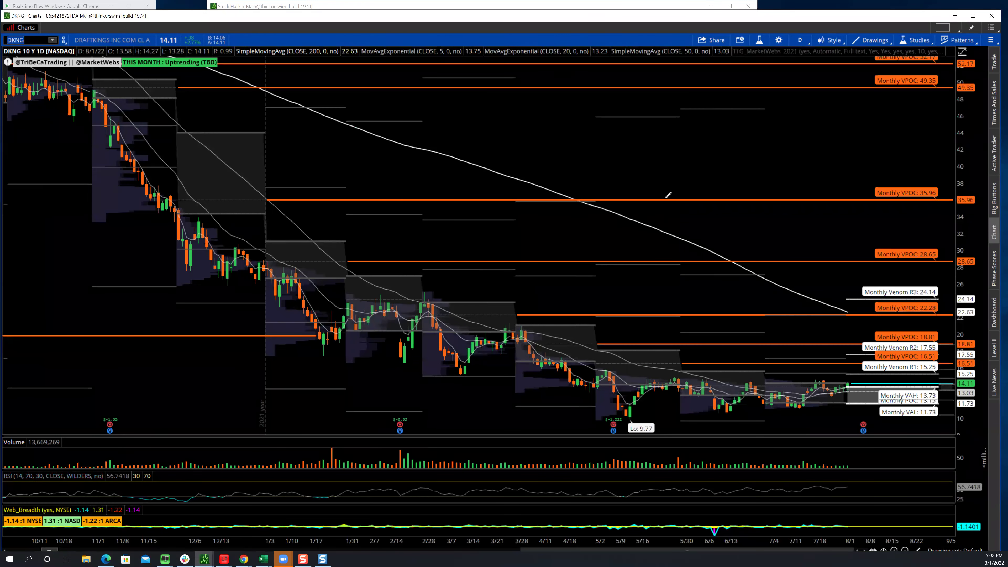
pyautogui.scroll(5, 672, 344)
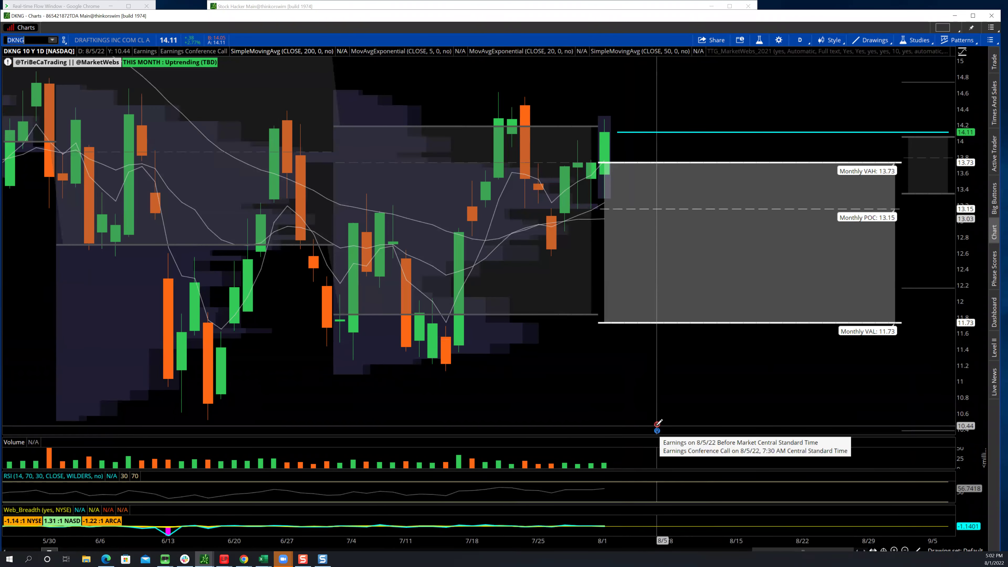
pyautogui.scroll(-3, 777, 396)
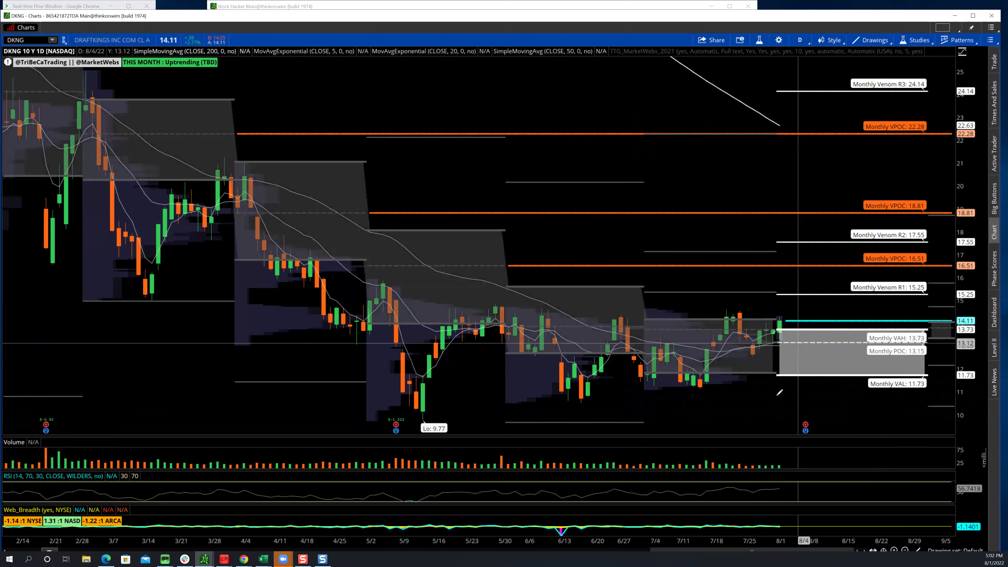
pyautogui.click(185, 559)
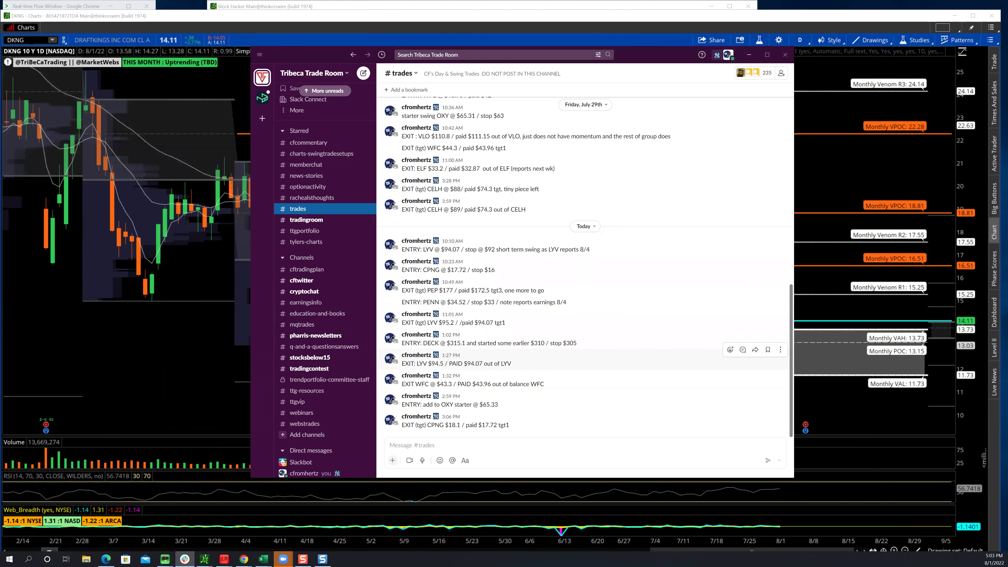
# Load Occidental Petroleum (OXY) daily and compare it with the OXY add at 65.33 in Slack.
pyautogui.click(28, 39)
pyautogui.write('OXY')
pyautogui.press('Return')
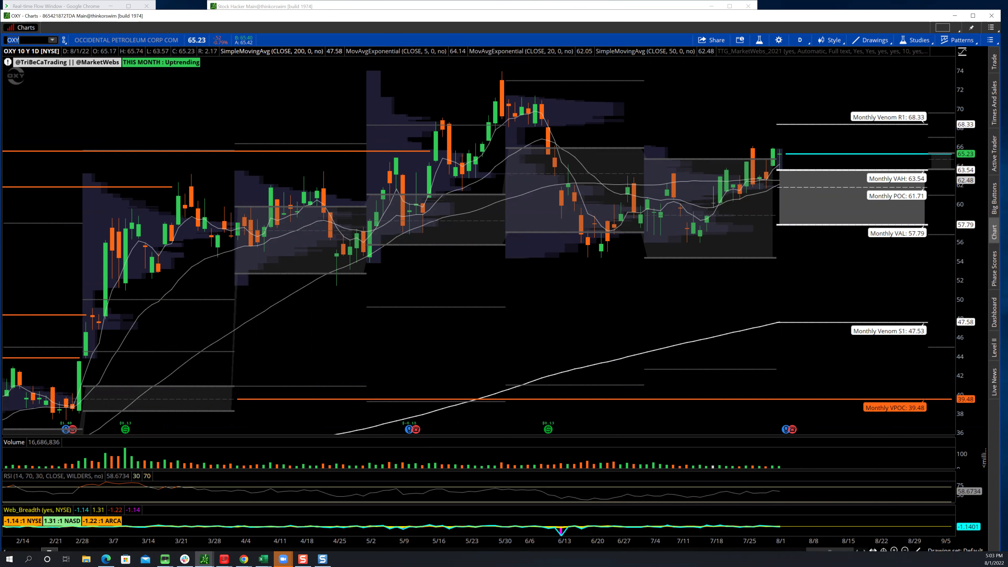
pyautogui.click(184, 559)
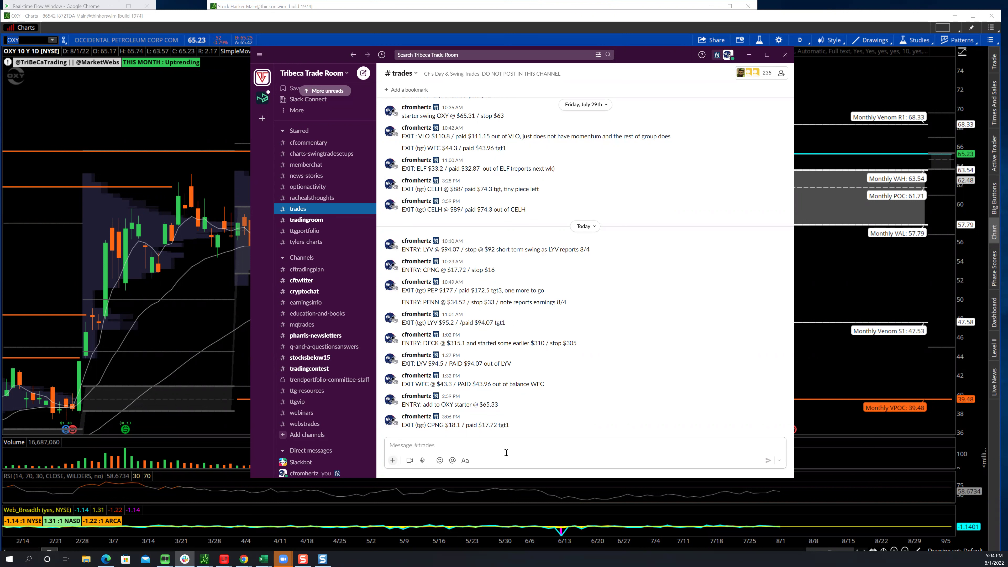
# Load /ES E-mini S&P 500 futures hourly and zoom out about two more weeks.
pyautogui.hotkey('alt', 'Tab')
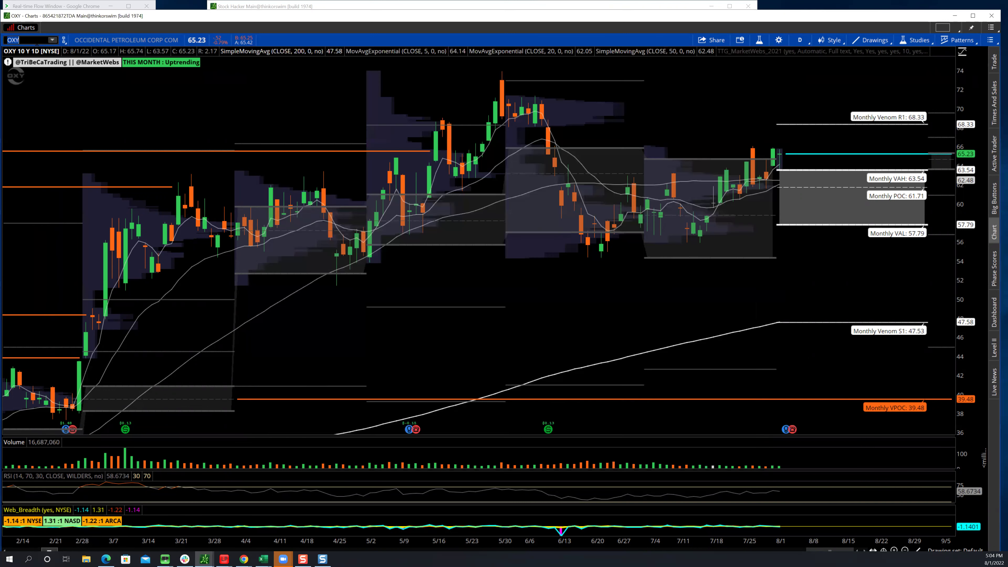
pyautogui.write('/ES')
pyautogui.press('Return')
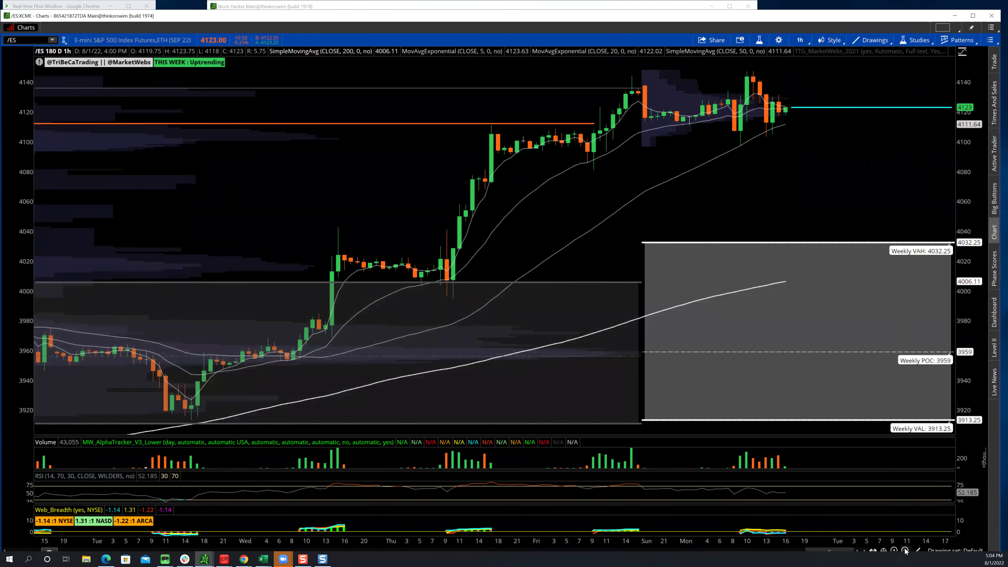
pyautogui.click(906, 550)
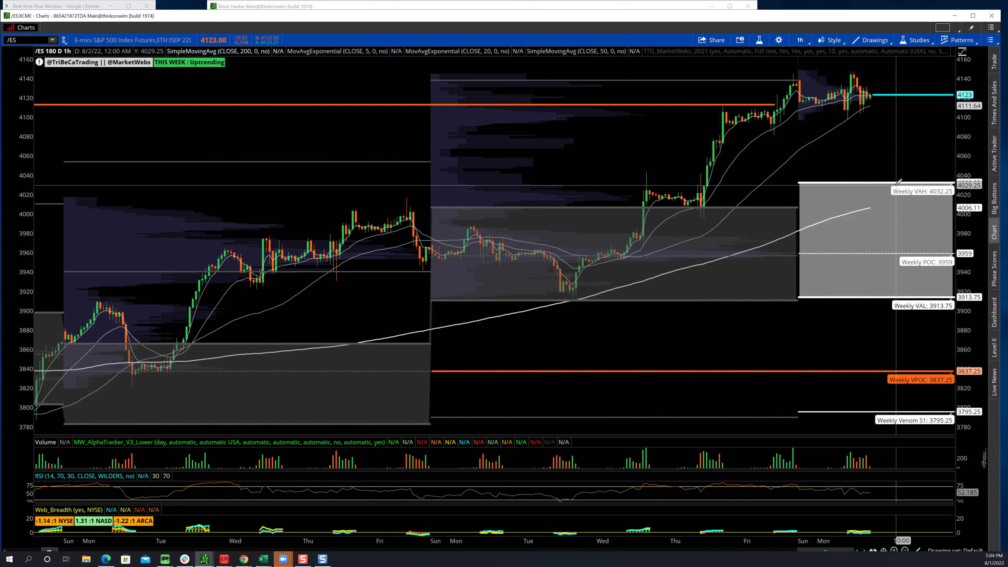
# Load the ANET chart in thinkorswim.
pyautogui.click(21, 38)
pyautogui.write('ANET')
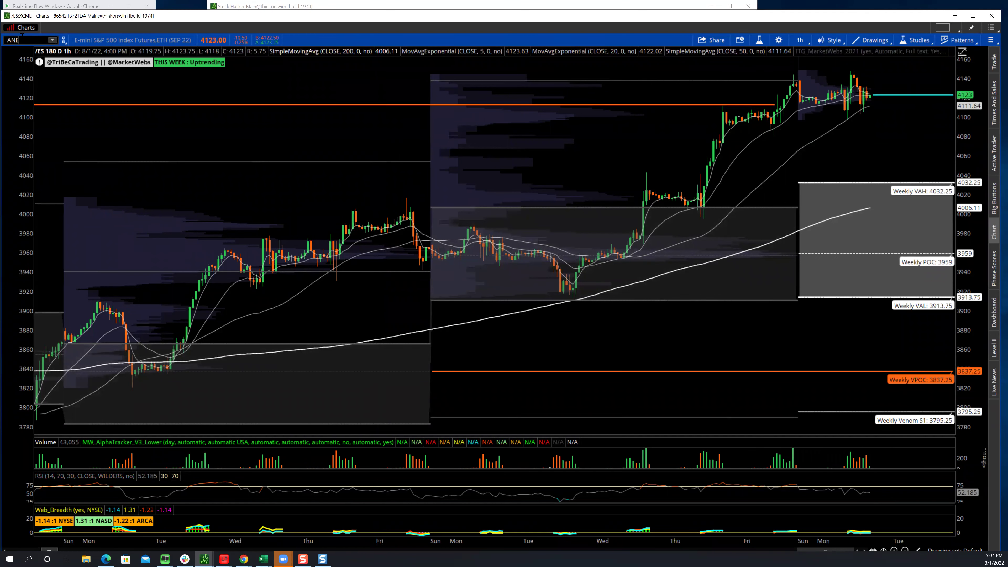
pyautogui.press('Return')
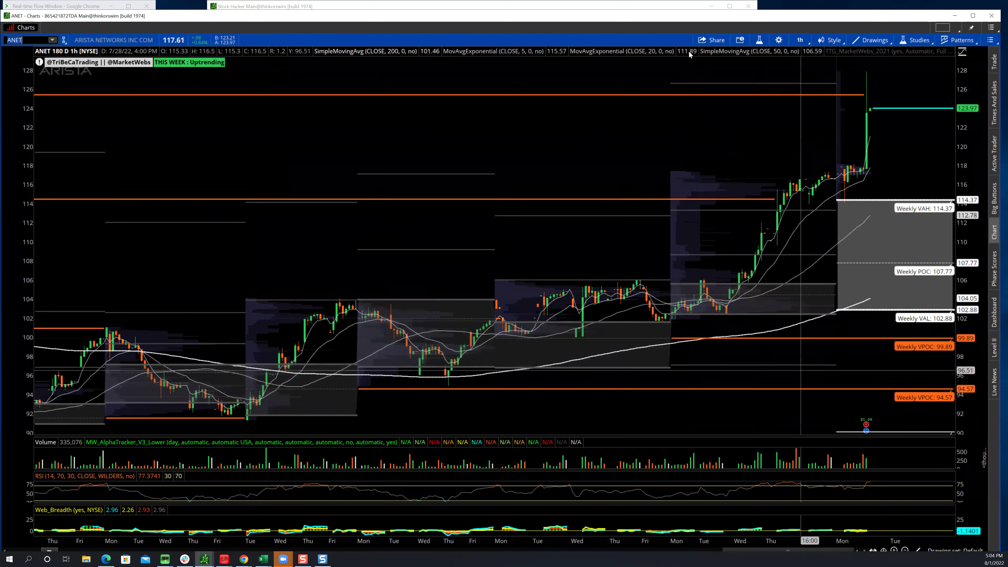
# Compare ANET on 10 Y : 1D and 180 D : 1h, ending on the 10-year daily.
pyautogui.click(800, 39)
pyautogui.click(742, 89)
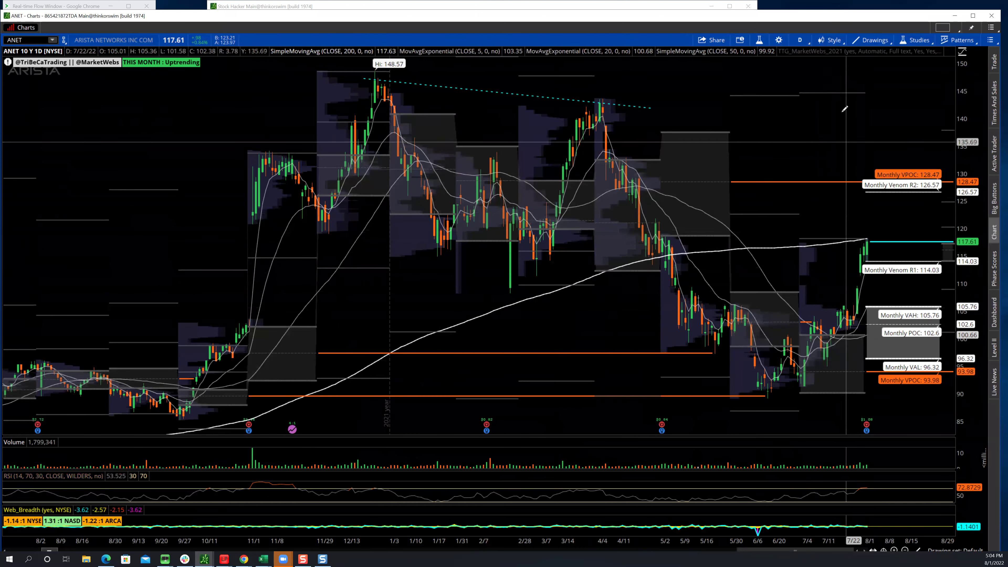
pyautogui.click(803, 41)
pyautogui.click(742, 116)
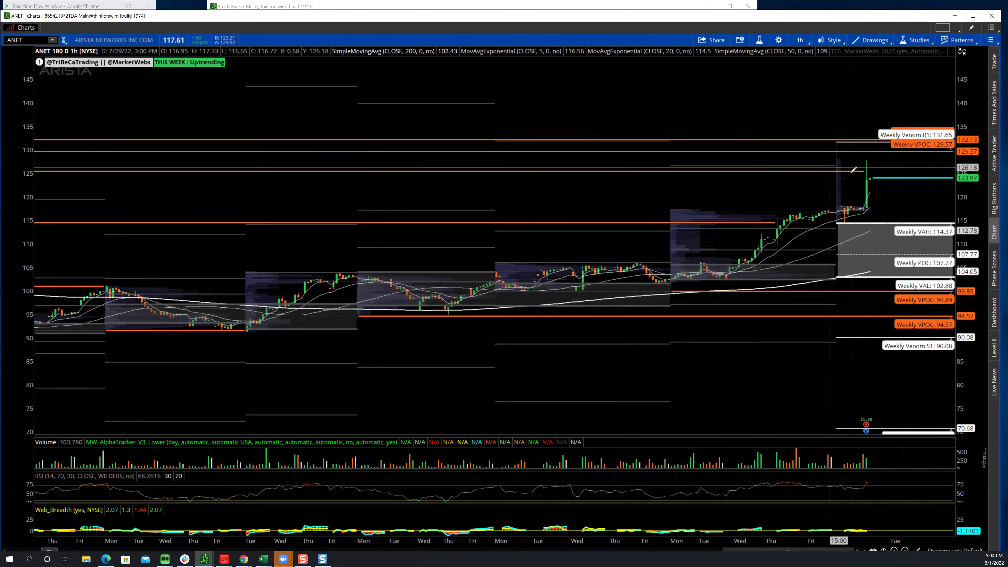
pyautogui.click(800, 40)
pyautogui.click(746, 135)
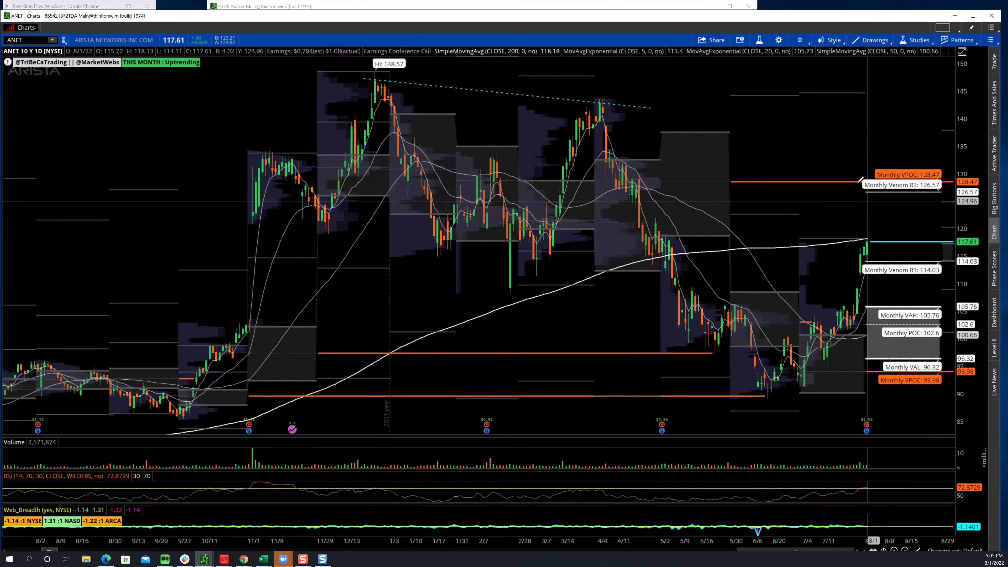
pyautogui.click(31, 44)
# Load the PINS chart and zoom in from mid-January onward.
pyautogui.press('BackSpace')
pyautogui.write('PINS')
pyautogui.press('Return')
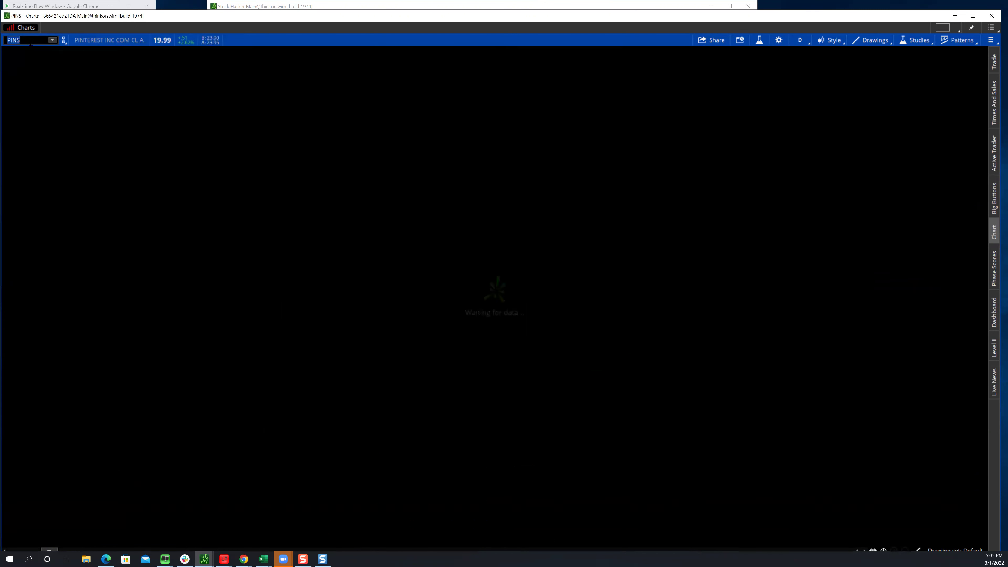
pyautogui.moveTo(405, 142); pyautogui.dragTo(596, 141)
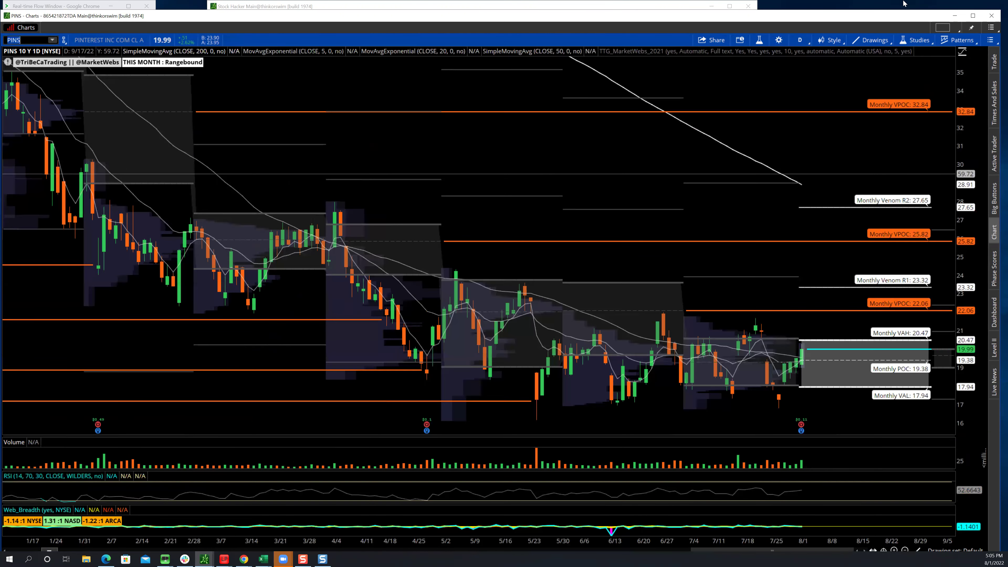
# Show PINS on the 180 D 1h chart with the price scale widened to about 14–27.
pyautogui.click(798, 40)
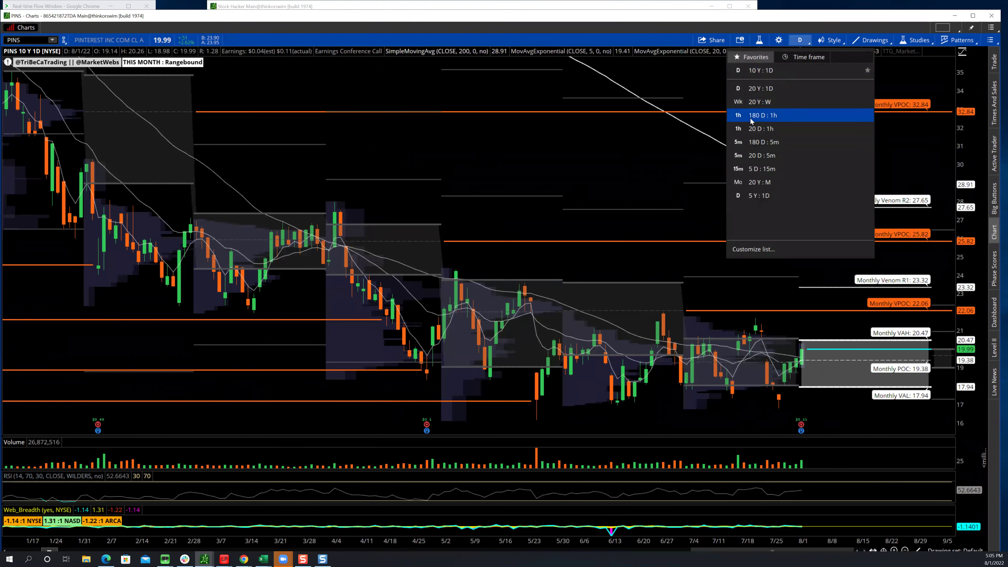
pyautogui.click(742, 116)
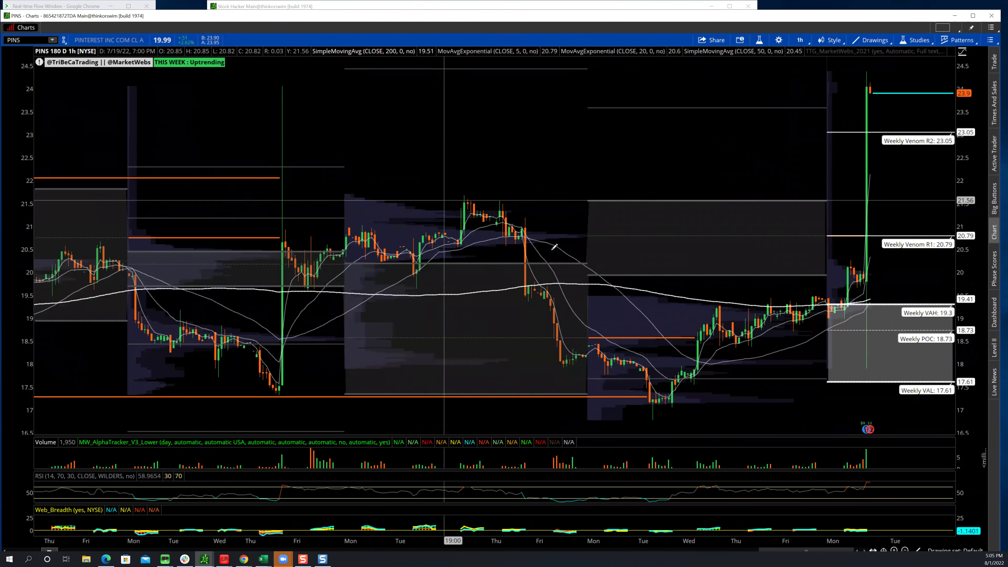
pyautogui.moveTo(977, 70); pyautogui.dragTo(965, 192)
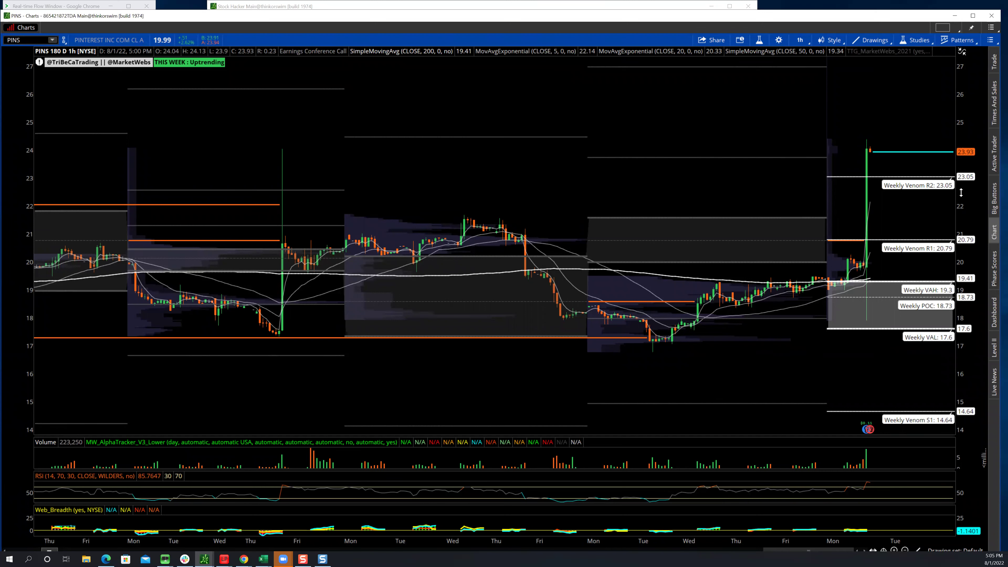
# Return PINS to the 10 Y 1D chart, zoomed from February onward.
pyautogui.click(800, 40)
pyautogui.click(766, 83)
pyautogui.moveTo(461, 174); pyautogui.dragTo(953, 175)
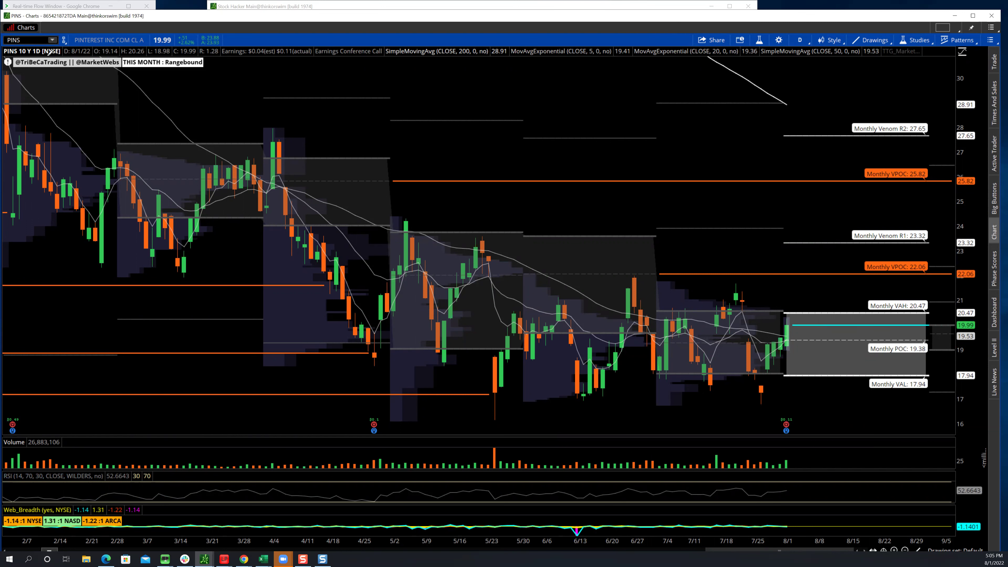
pyautogui.click(41, 39)
# Enter INMD in the symbol box to load InMode's daily chart.
pyautogui.write('INMD')
pyautogui.press('Return')
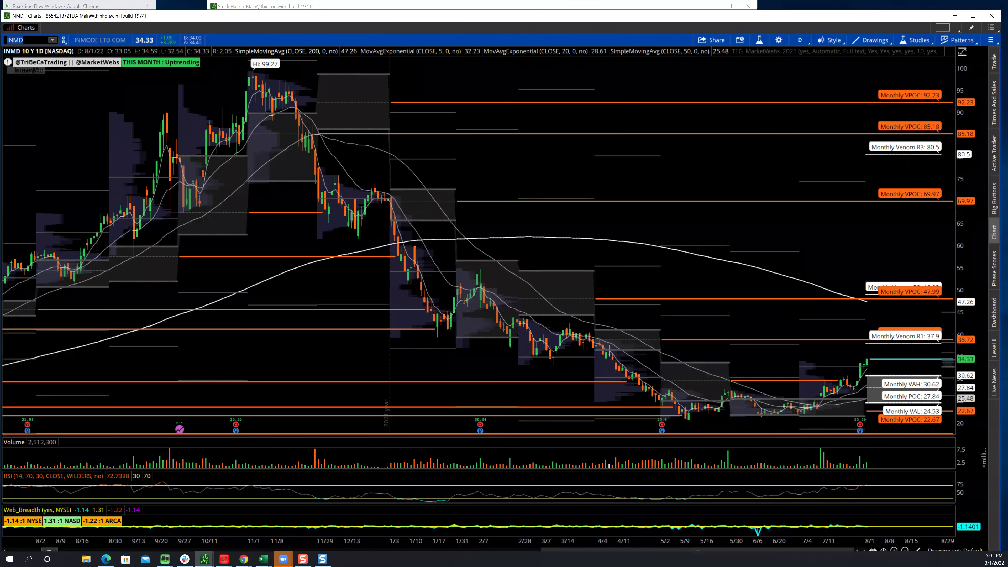